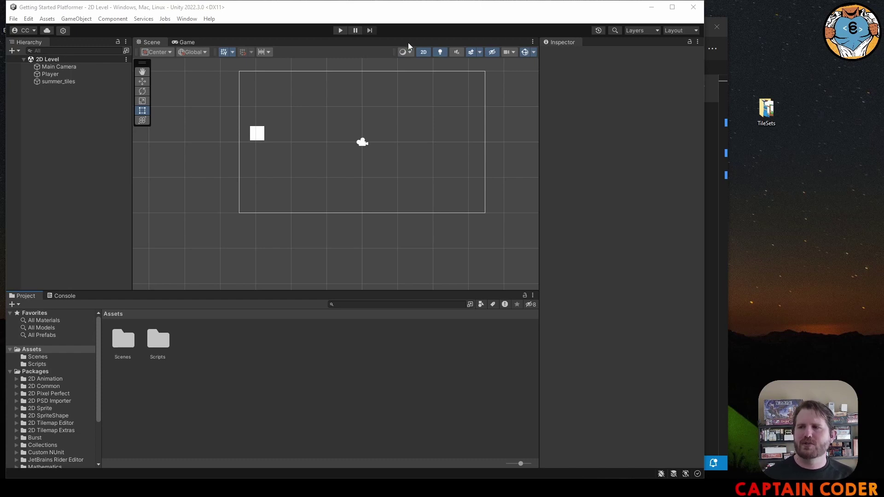
Import the summer_tiles image from the desktop TileSets folder into the project's Assets folder.
double_click(762, 106)
click(754, 183)
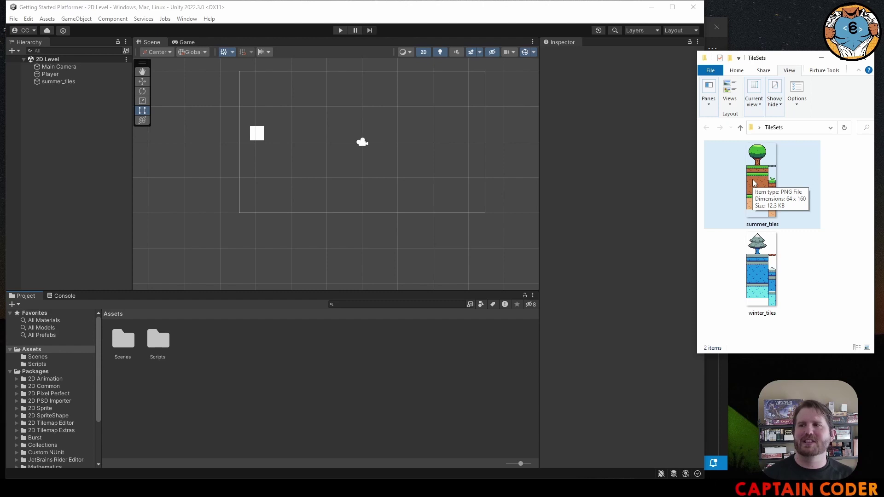
click(768, 205)
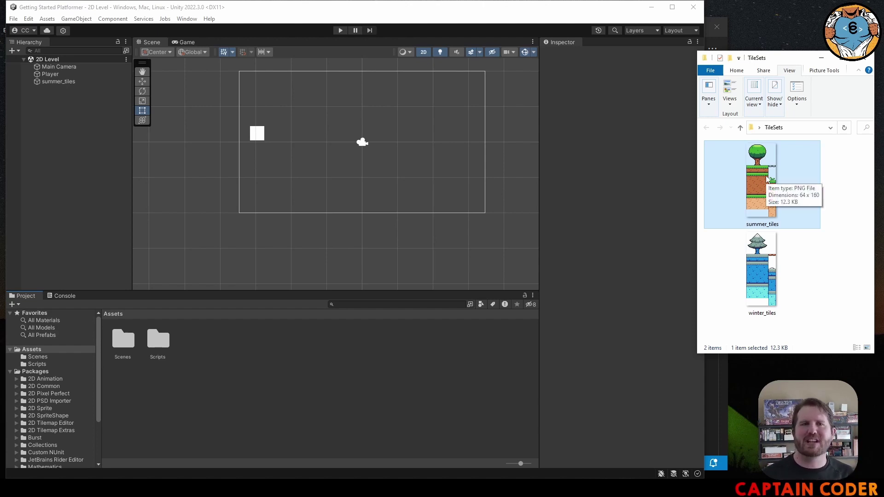
drag(766, 179, 233, 364)
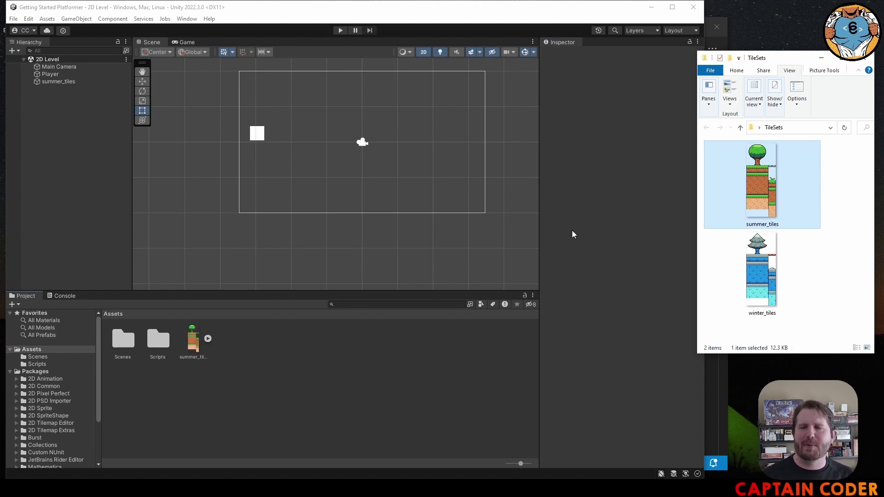
click(254, 344)
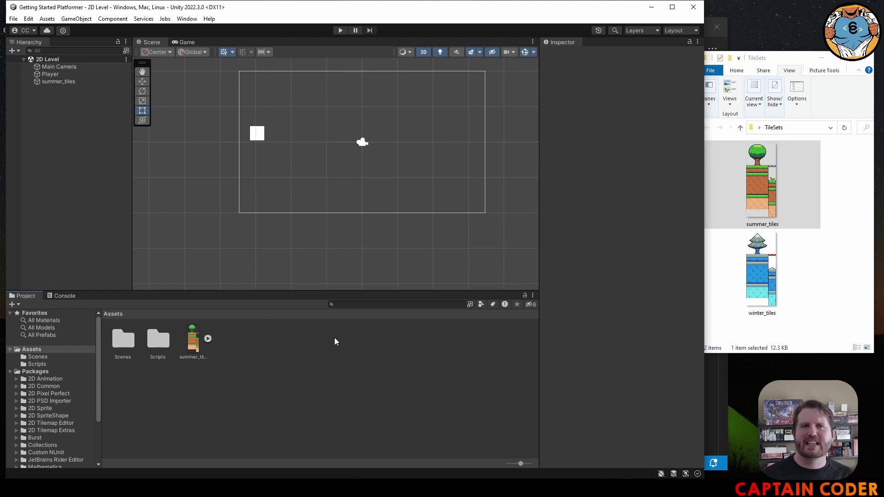
Create a folder named Sprites inside Assets.
right_click(241, 344)
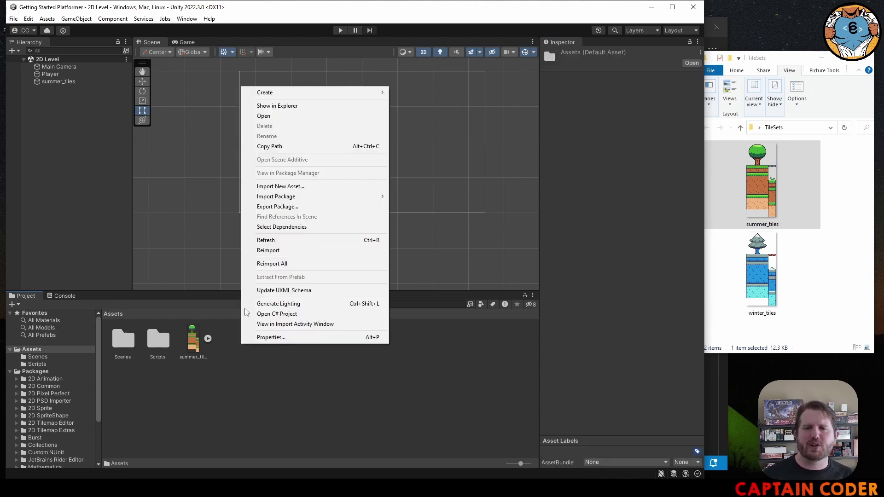
mouse_move(284, 95)
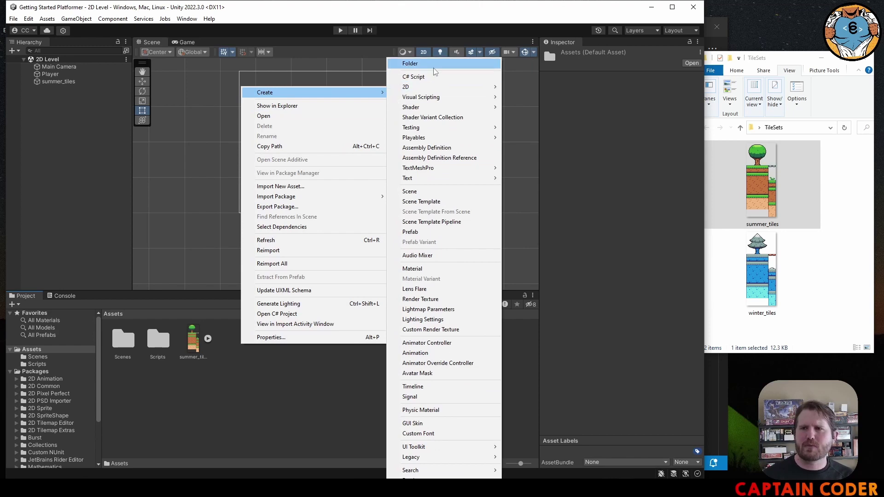
click(434, 68)
text(sprites)
key(Return)
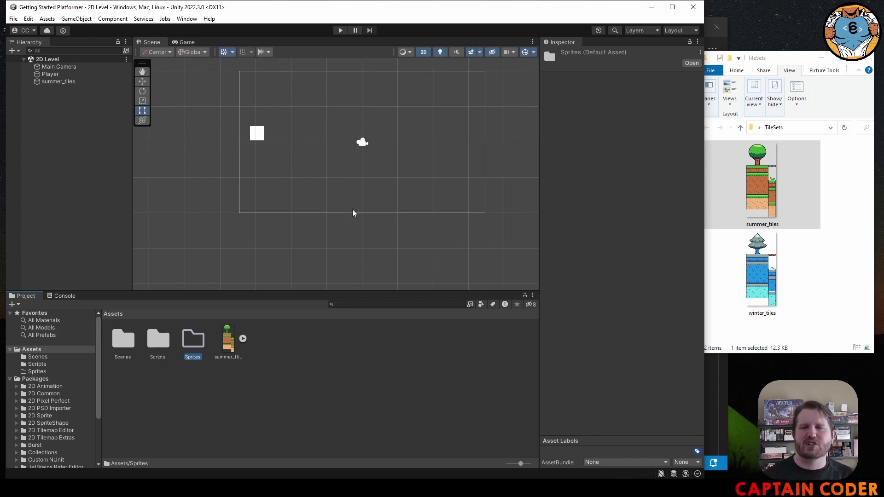
Move the summer_tiles asset into the Sprites folder and open that folder.
click(230, 345)
drag(230, 344, 194, 343)
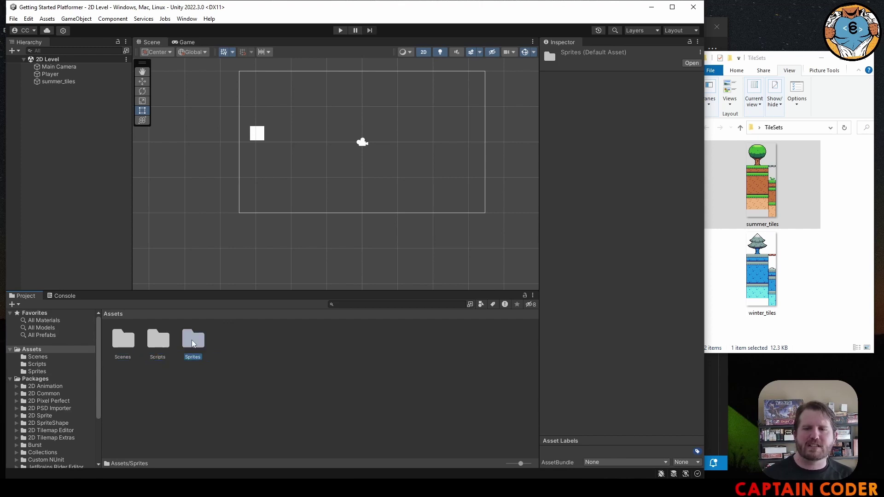
double_click(193, 343)
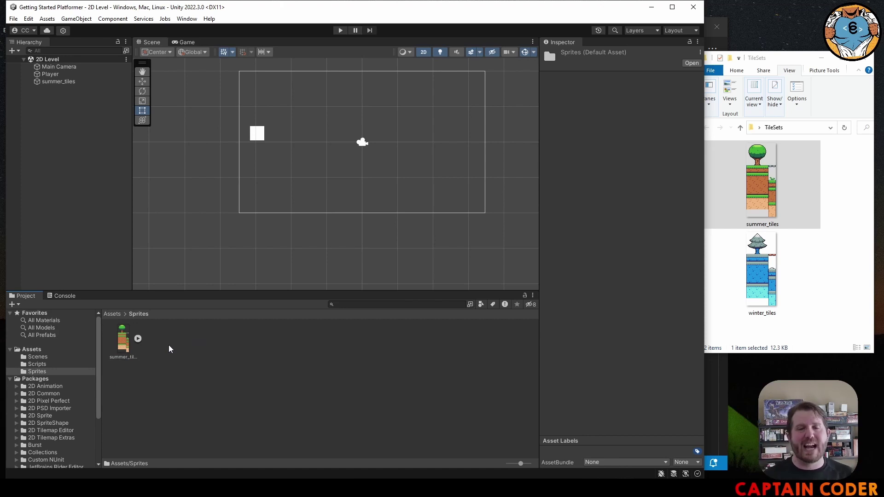
Create a subfolder named TileSets inside the Sprites folder.
right_click(170, 349)
mouse_move(278, 96)
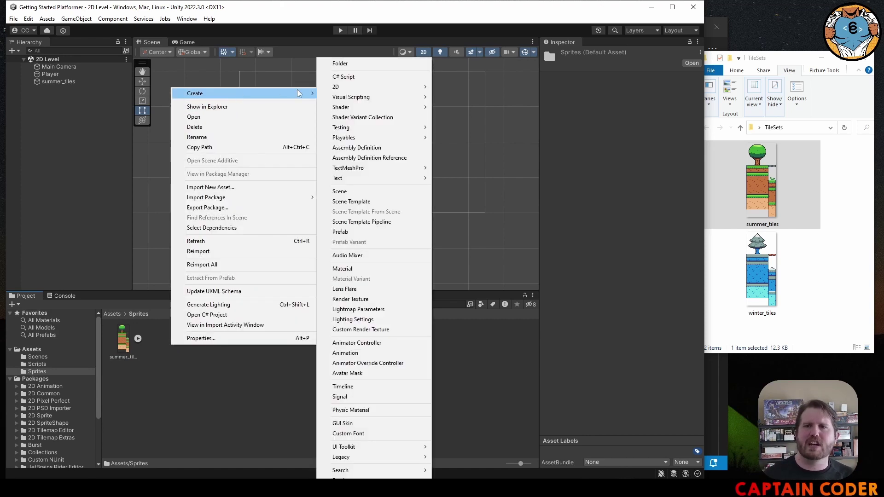
click(355, 63)
text(TileSets)
key(Return)
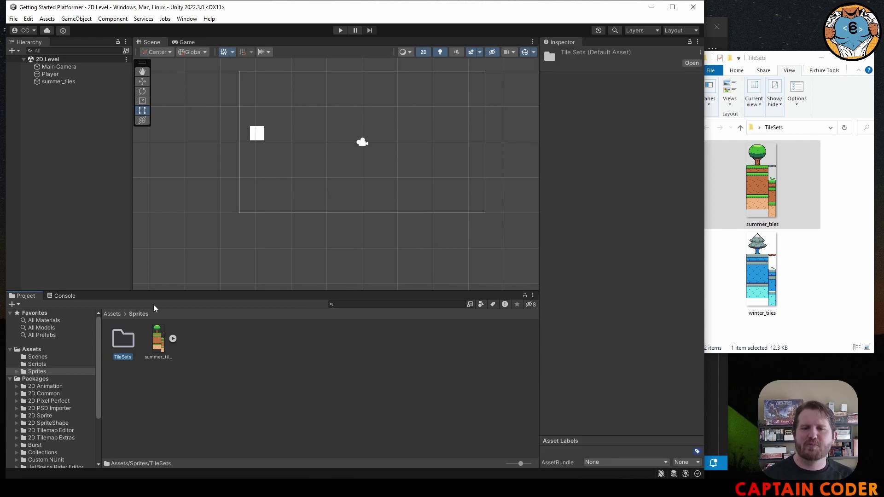
Move summer_tiles into the TileSets subfolder and open it.
drag(158, 339, 123, 340)
double_click(122, 341)
click(123, 341)
Place the summer_tiles sprite in the scene between the white player square and the camera, and check its size.
drag(121, 342, 303, 150)
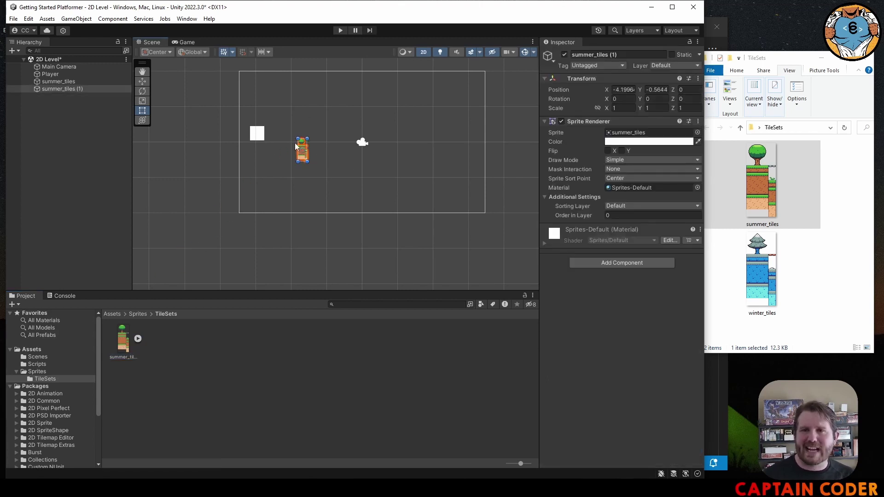
scroll(303, 145, up, 10)
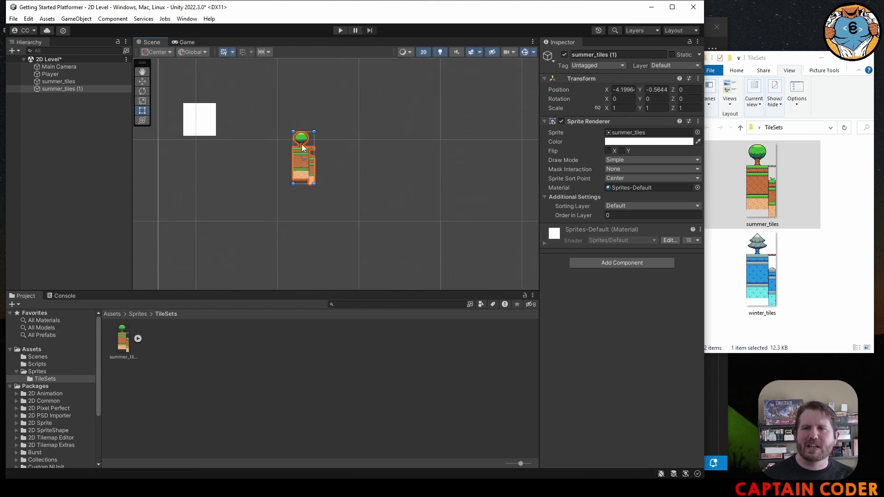
scroll(300, 168, up, 2)
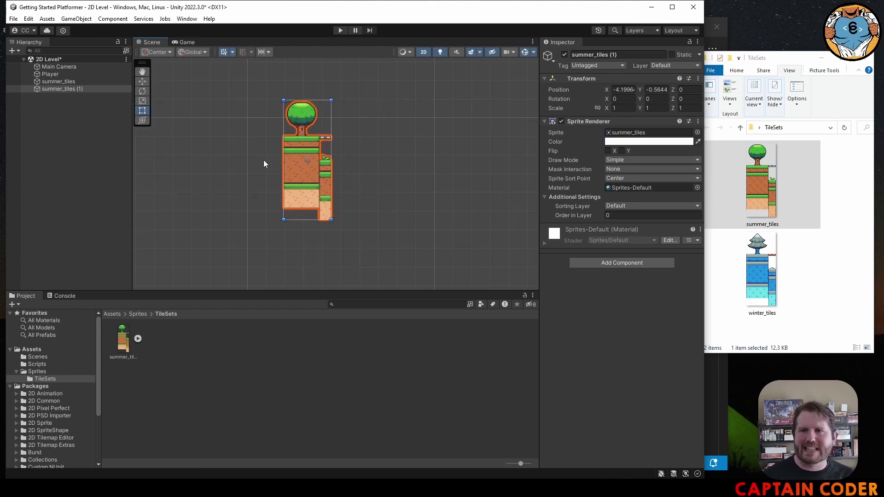
scroll(278, 170, down, 12)
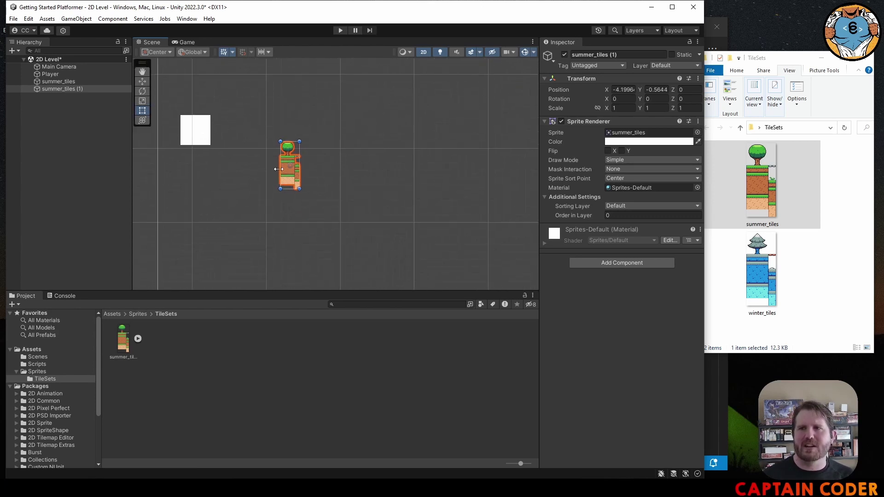
scroll(278, 173, up, 1)
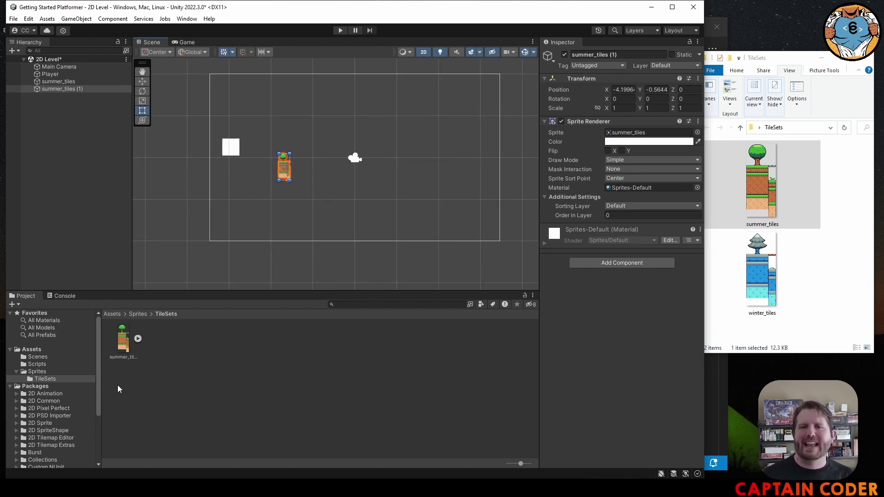
Set Pixels Per Unit to 16 in the summer_tiles import settings and apply the change.
click(121, 344)
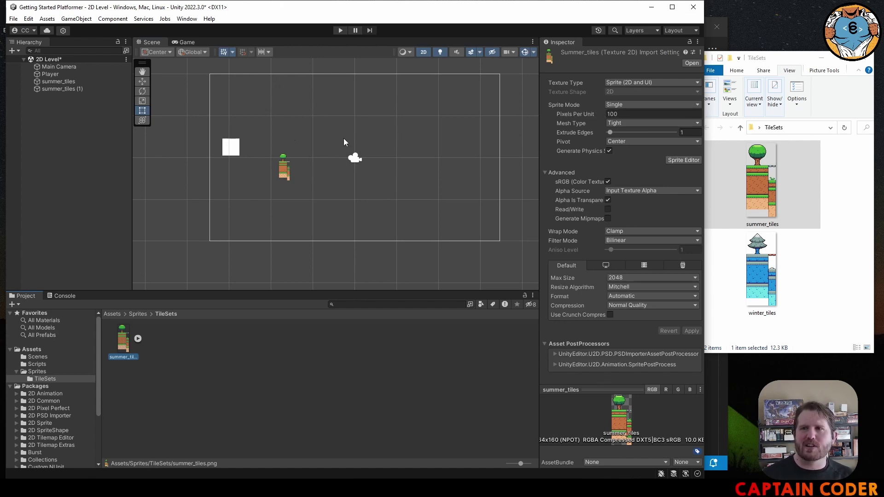
scroll(294, 156, down, 4)
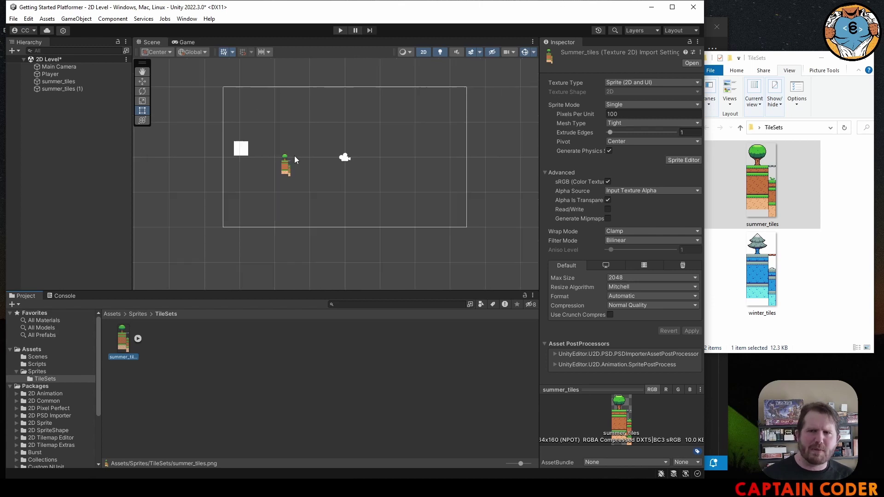
scroll(302, 194, up, 4)
scroll(299, 198, down, 1)
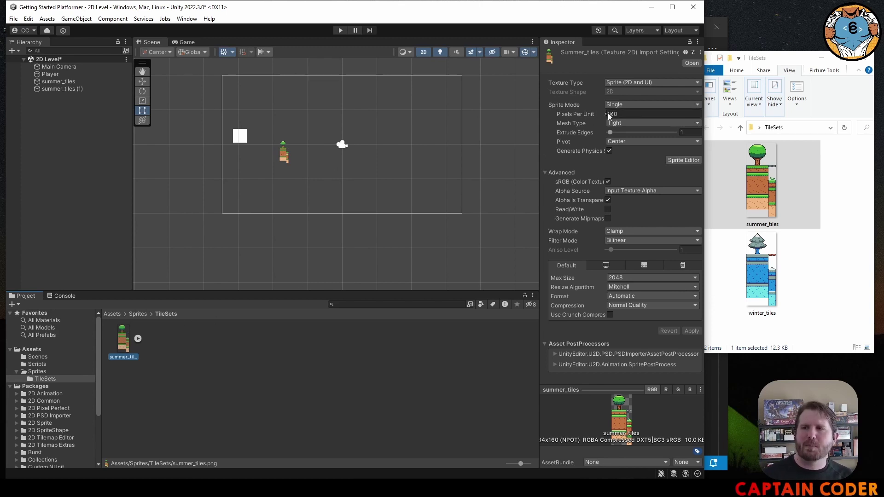
click(629, 115)
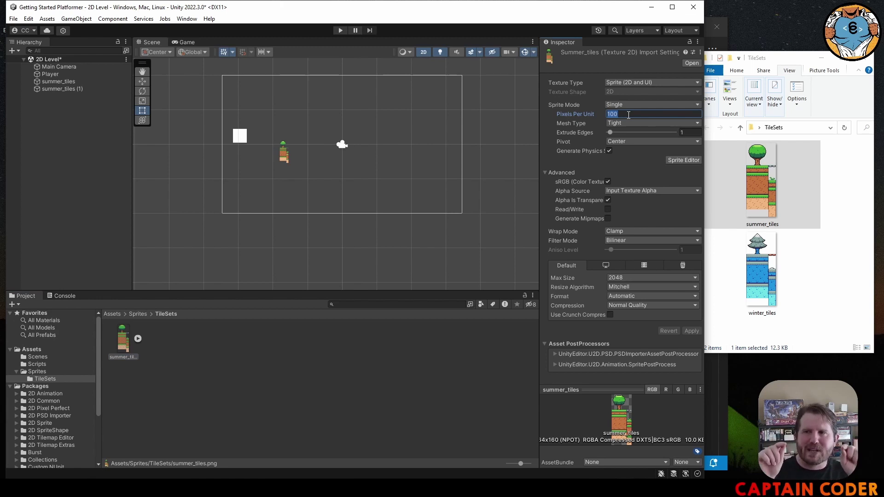
text(16)
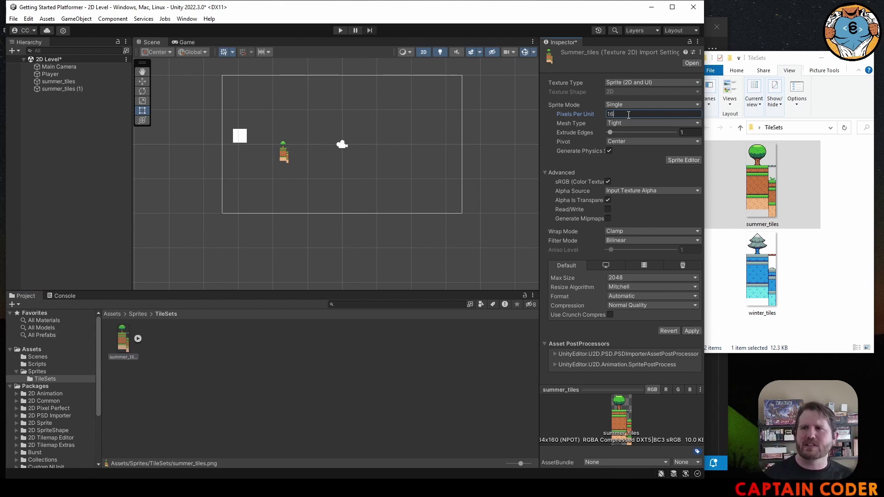
click(690, 330)
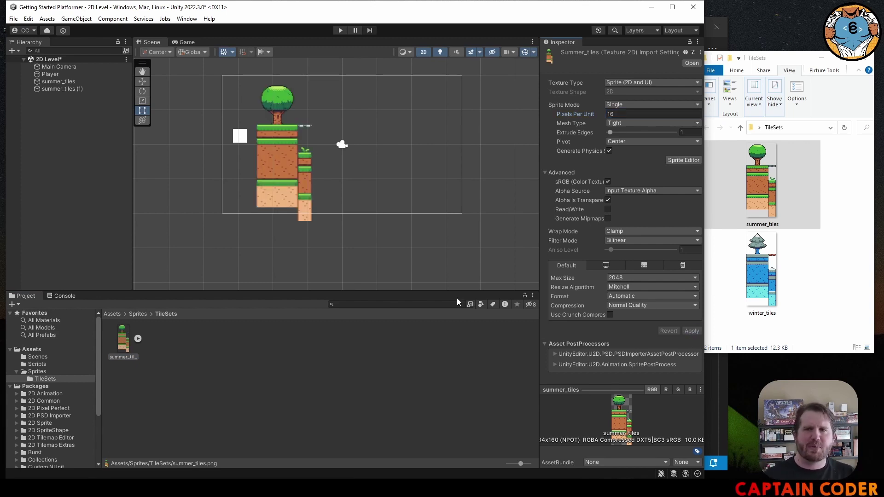
Try Pixels Per Unit values of 32 and 8 on summer_tiles, applying each one to compare the scale.
click(638, 114)
text(32)
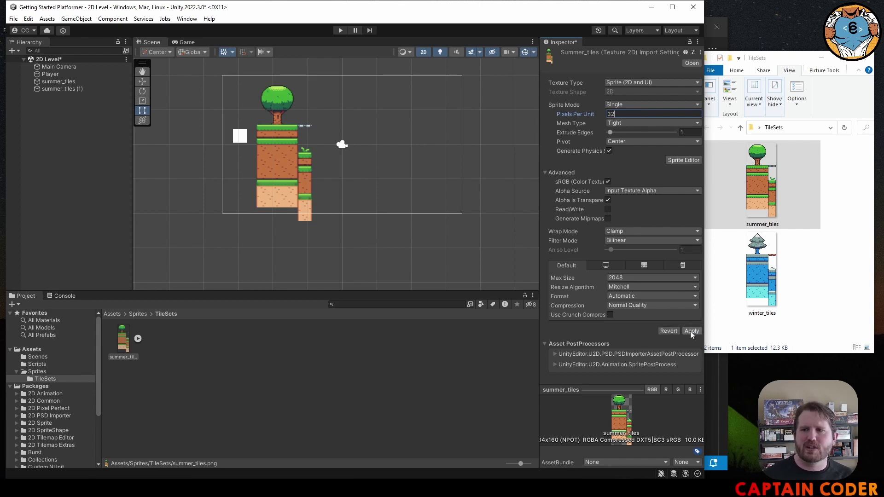
click(691, 331)
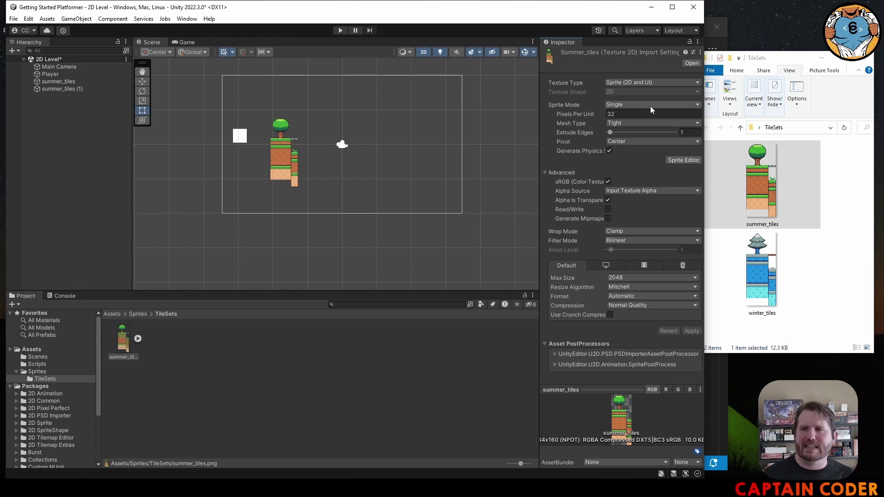
text(8)
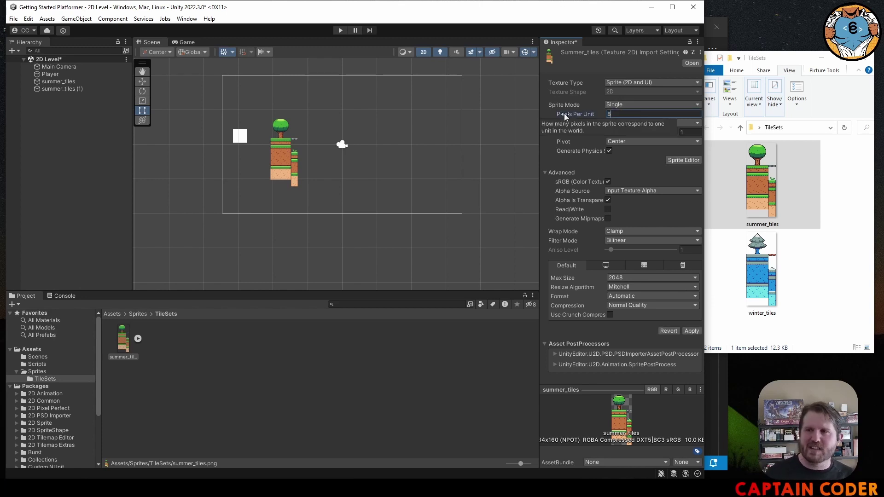
click(690, 331)
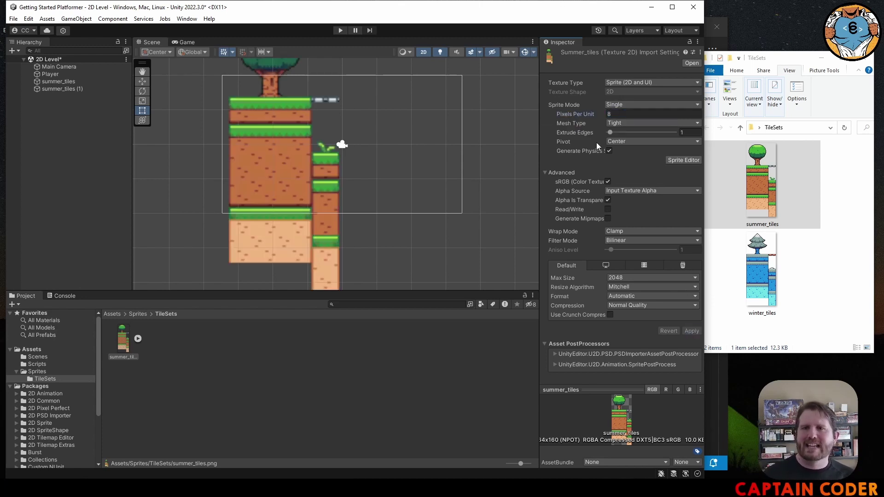
Return the Pixels Per Unit of summer_tiles to 16 and apply it.
click(624, 115)
text(16)
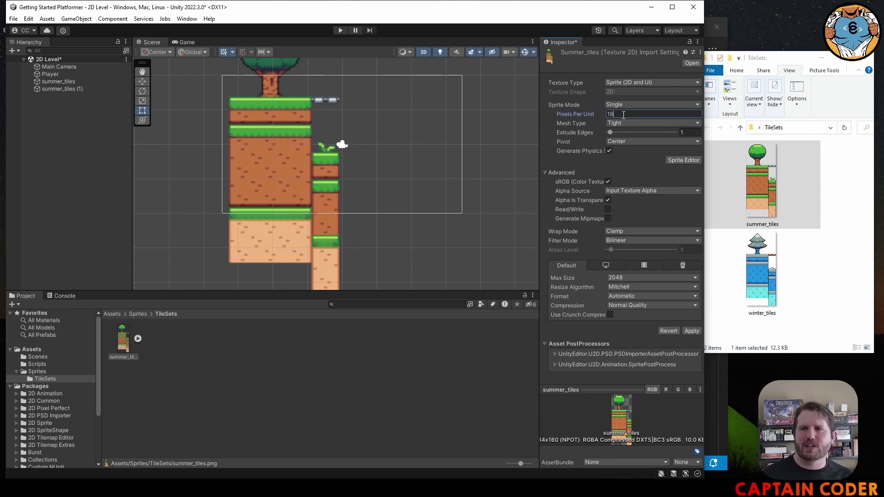
click(690, 331)
Inspect the tree and ground tiles up close, and apply the Point (no filter) filter mode to summer_tiles.
scroll(287, 136, up, 5)
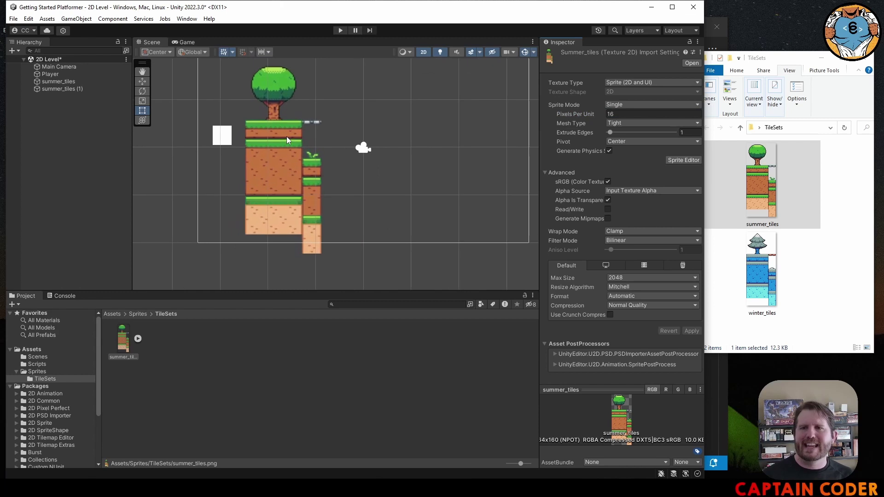
middle_drag(285, 137, 284, 142)
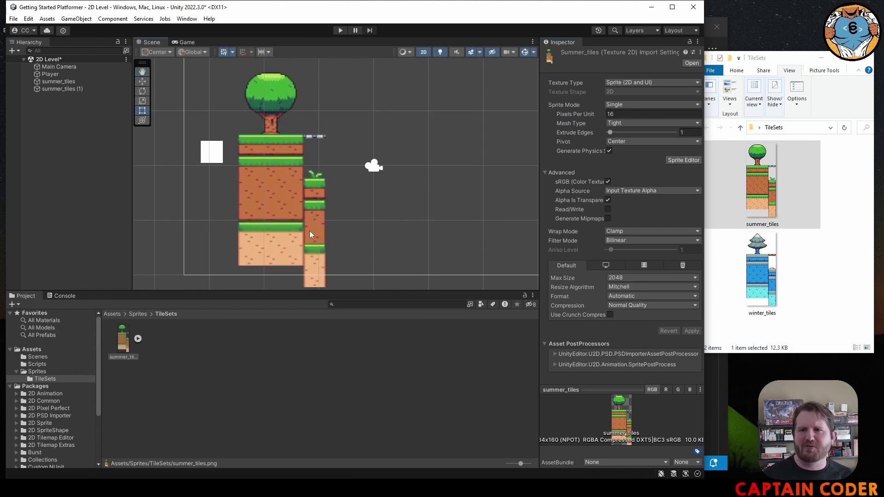
scroll(267, 131, up, 4)
middle_drag(267, 129, 278, 179)
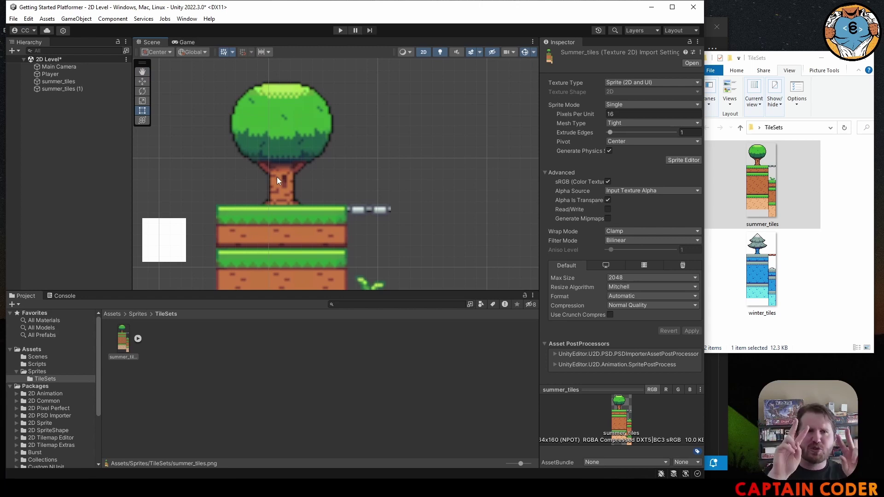
scroll(297, 183, down, 3)
middle_drag(336, 203, 364, 178)
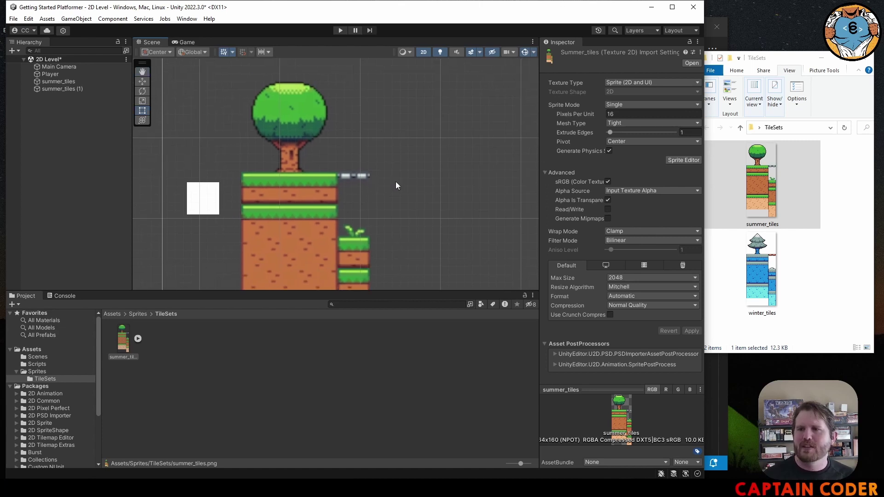
click(623, 239)
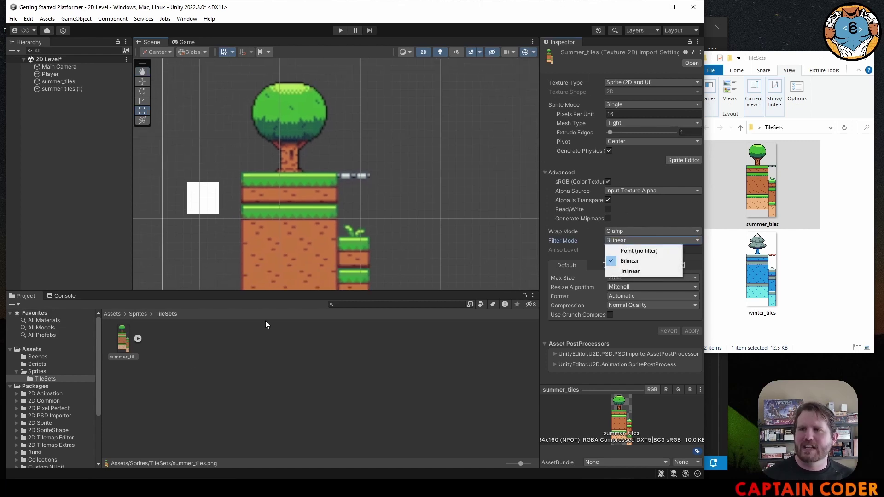
click(123, 341)
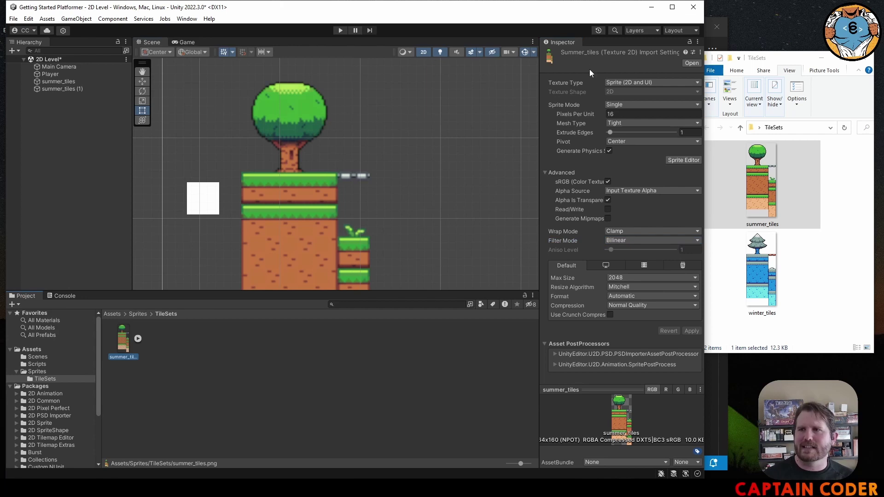
click(626, 241)
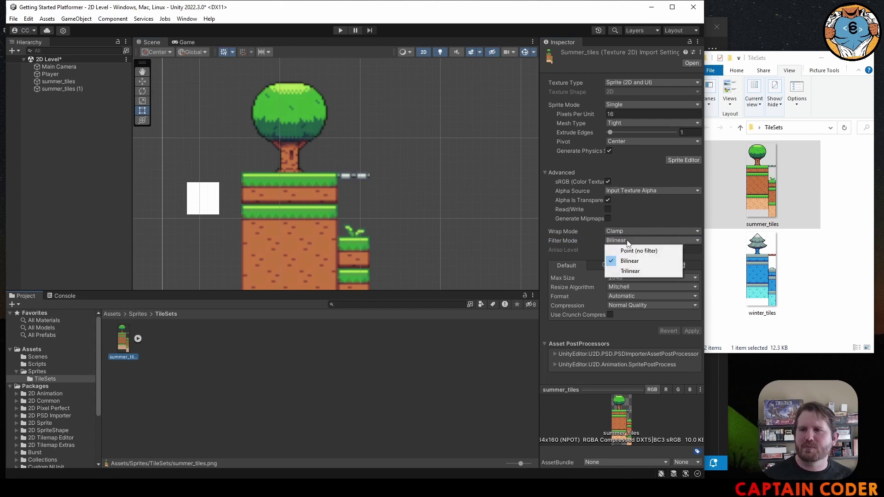
click(647, 251)
click(692, 330)
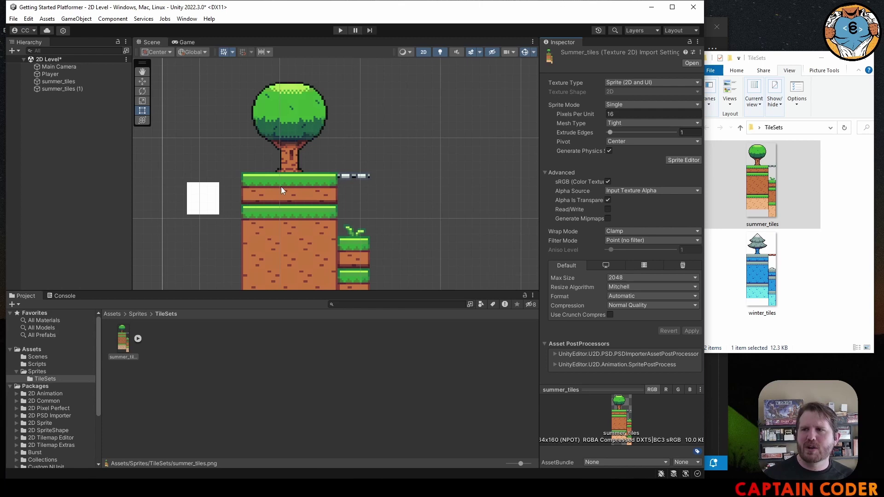
Set the Compression of the summer_tiles texture to None and apply the import settings.
scroll(285, 185, up, 3)
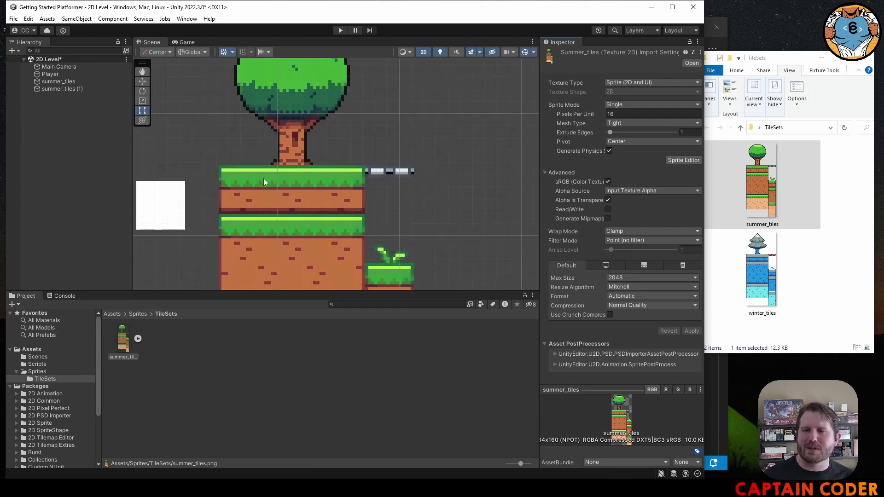
scroll(296, 185, down, 3)
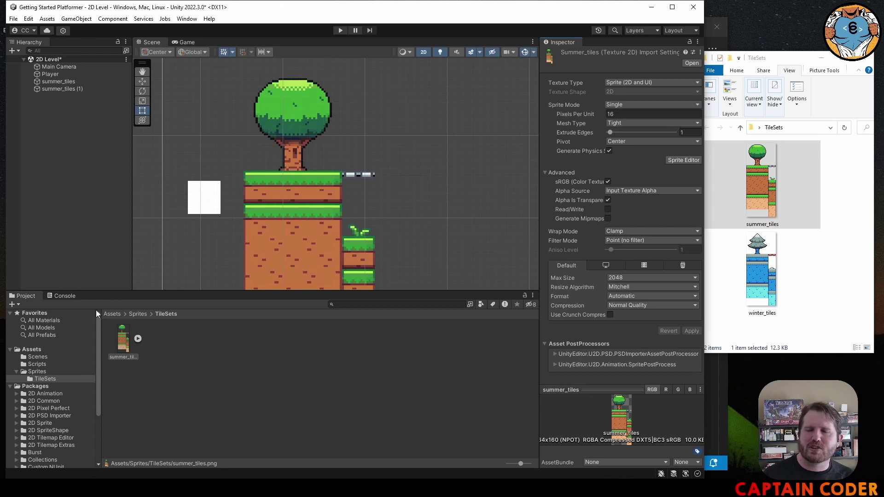
click(126, 336)
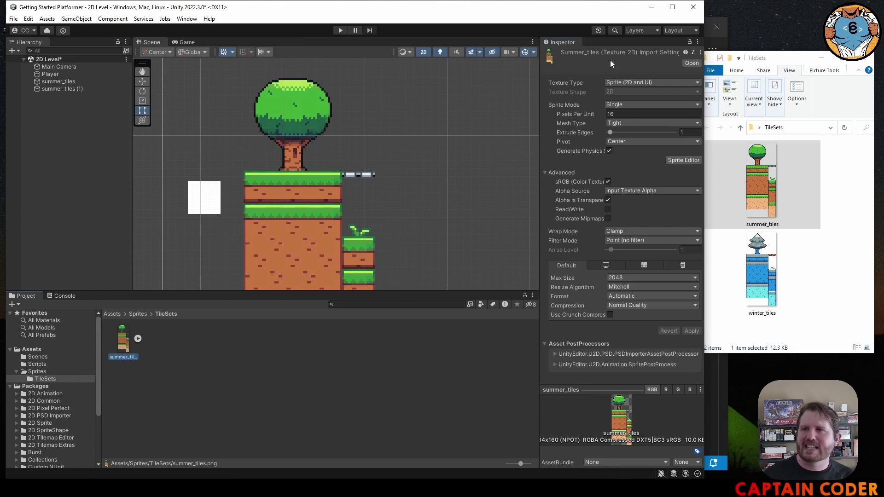
click(632, 306)
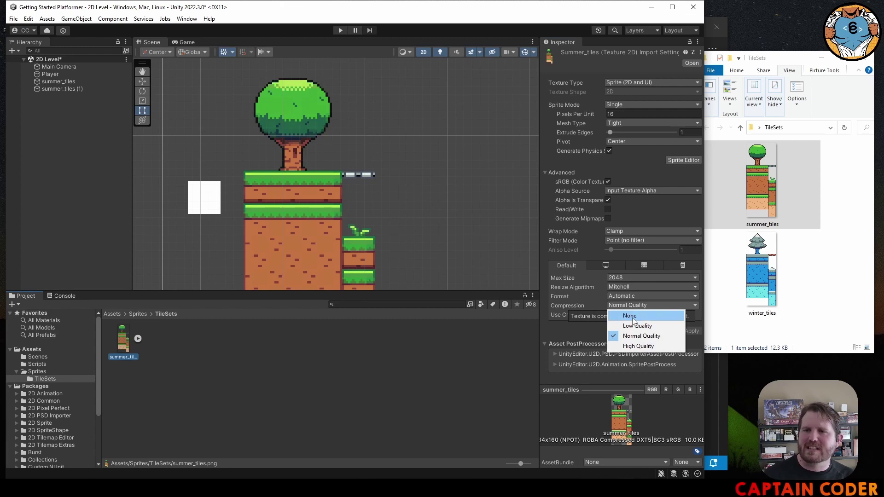
click(632, 316)
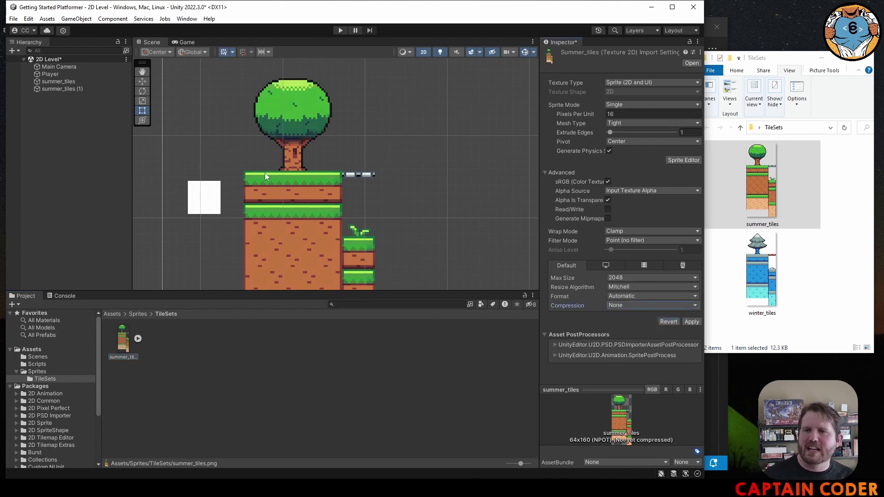
click(690, 323)
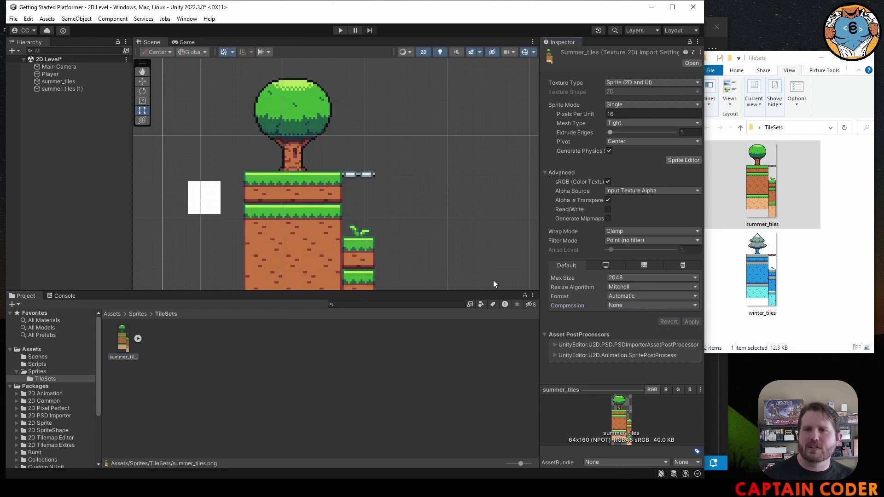
scroll(322, 156, down, 3)
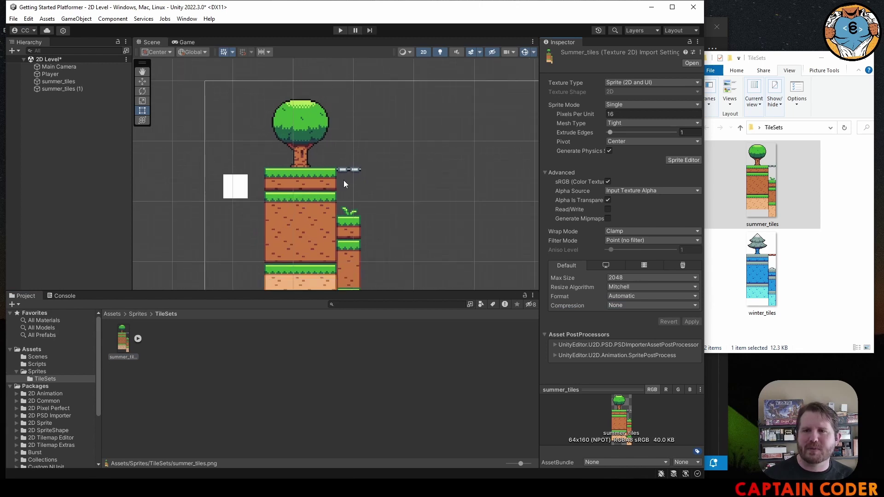
middle_drag(344, 186, 328, 180)
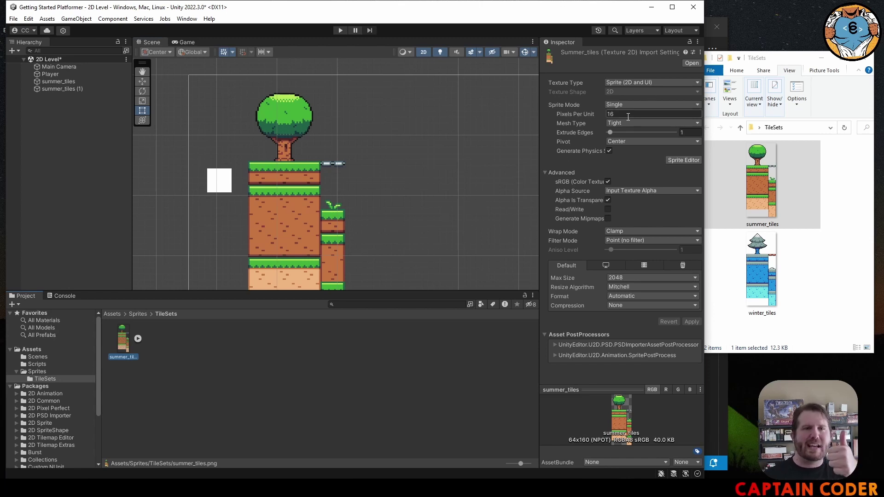
click(608, 115)
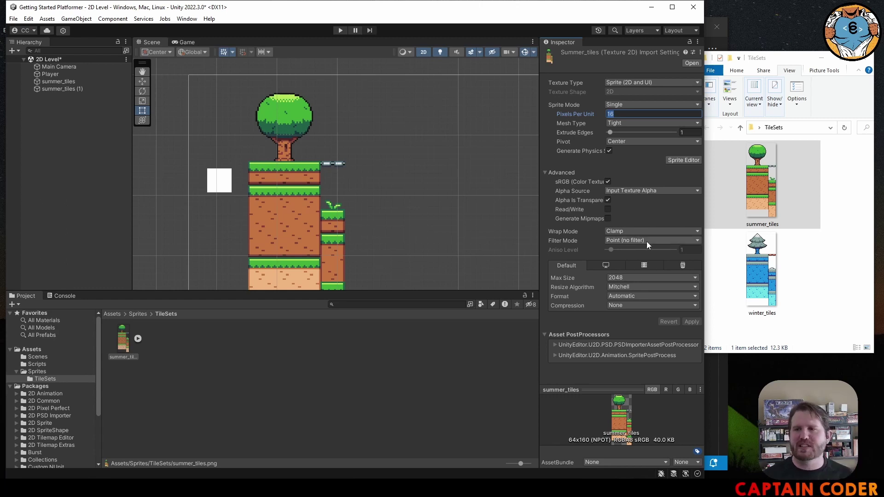
click(623, 306)
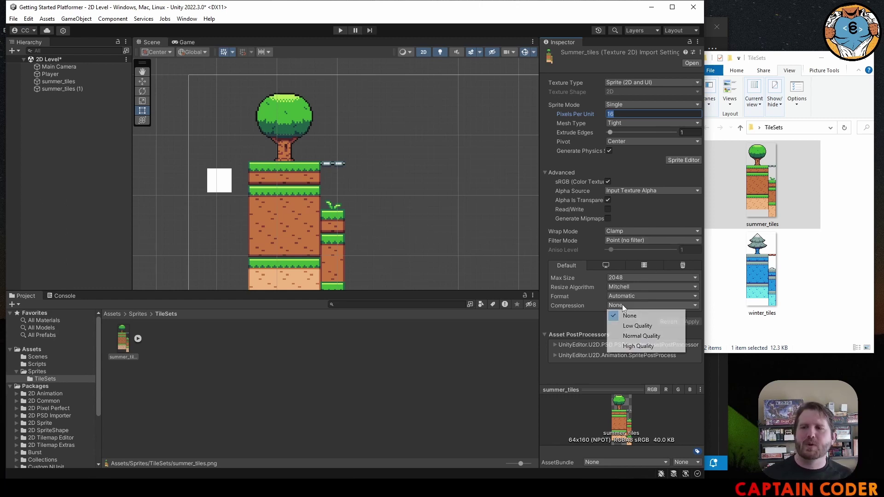
click(632, 315)
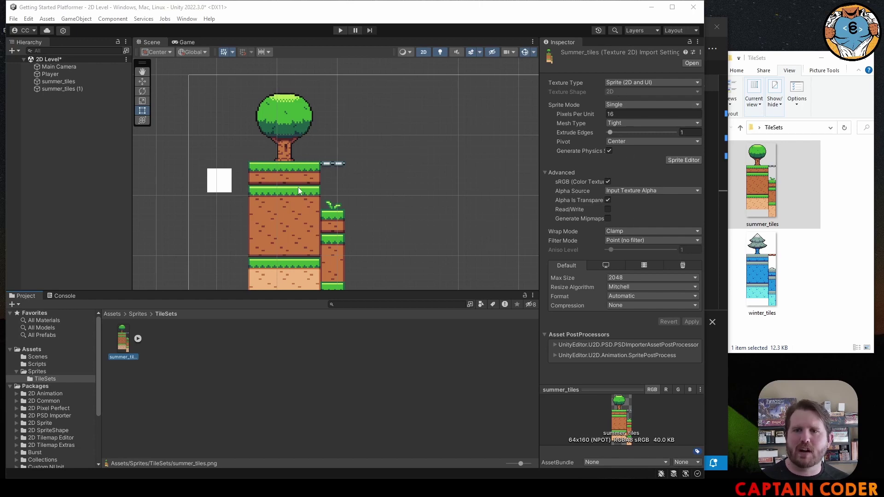
Expand the summer_tiles asset and move the summer_tiles (1) object around the scene as a single piece.
click(138, 339)
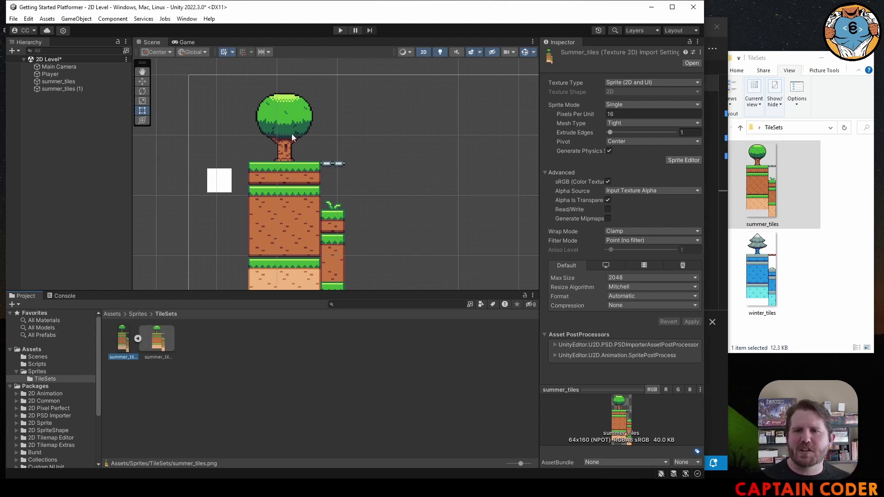
click(292, 209)
drag(302, 214, 341, 199)
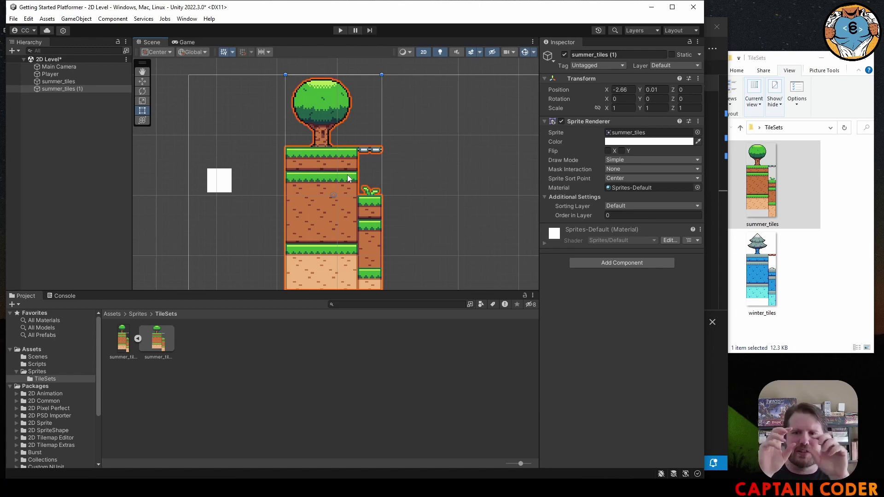
drag(336, 175, 302, 183)
Set the Sprite Mode of the summer_tiles texture to Multiple, apply it, and open the texture in the Sprite Editor.
click(122, 340)
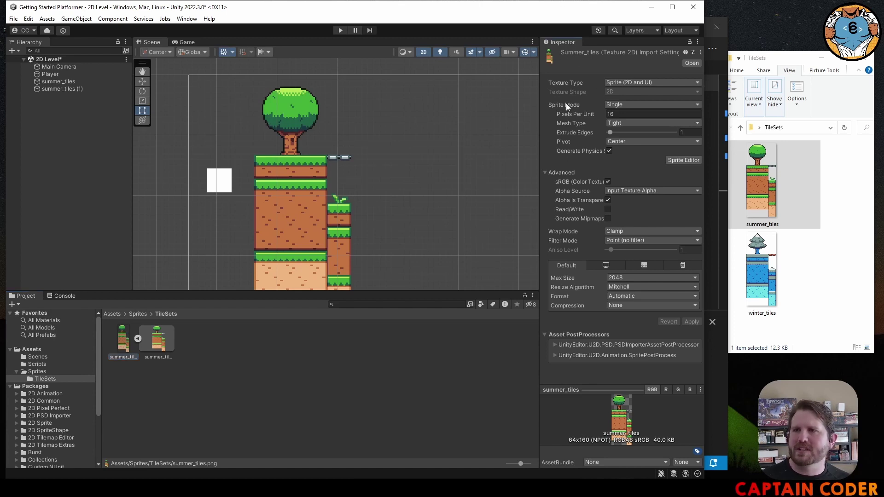
click(617, 105)
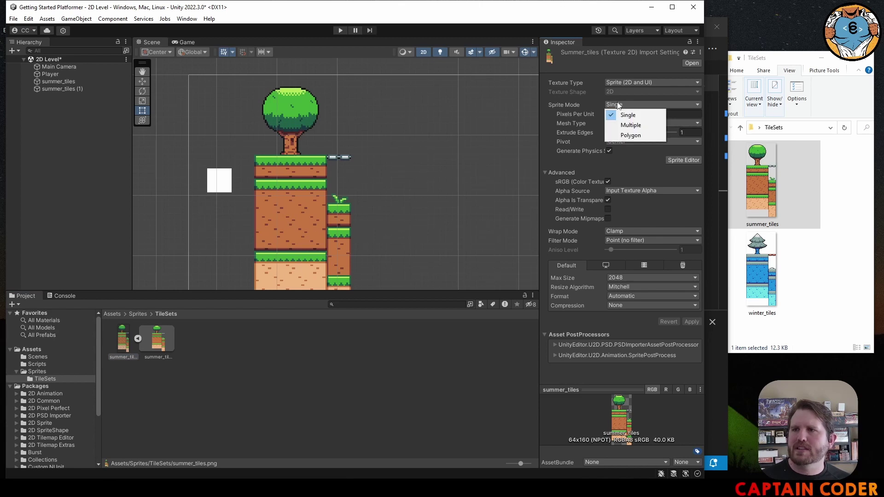
click(627, 115)
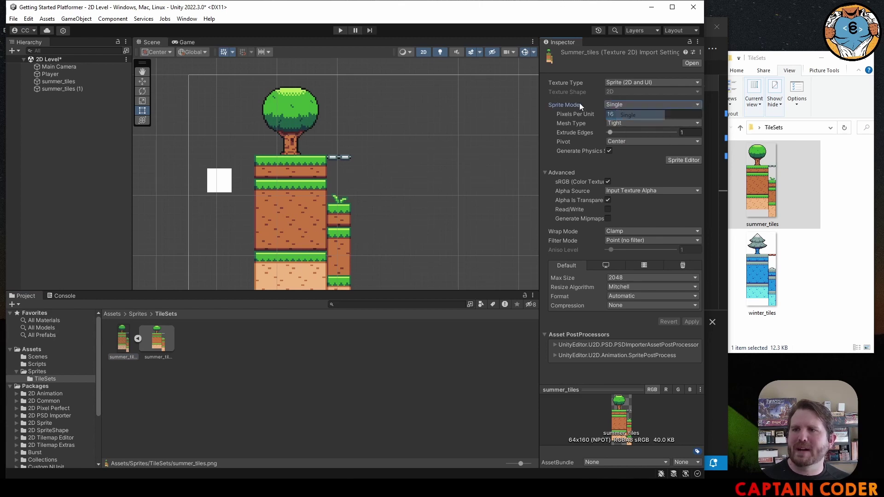
click(621, 103)
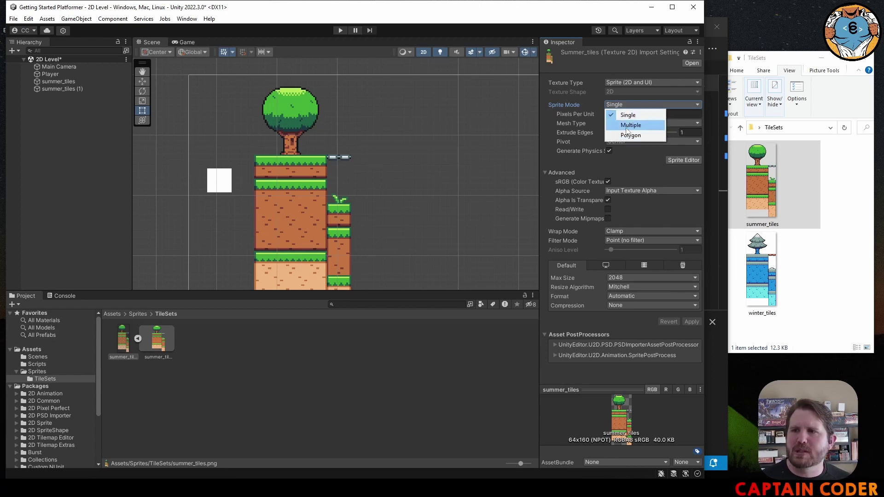
click(626, 126)
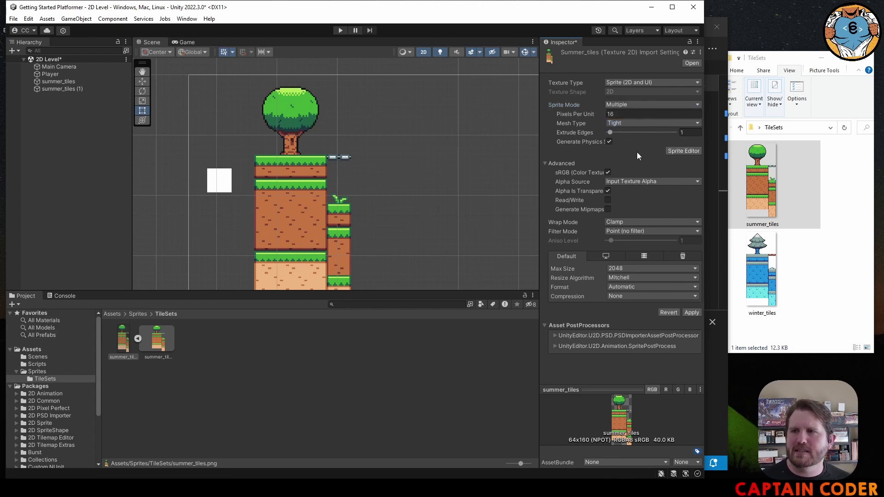
click(692, 312)
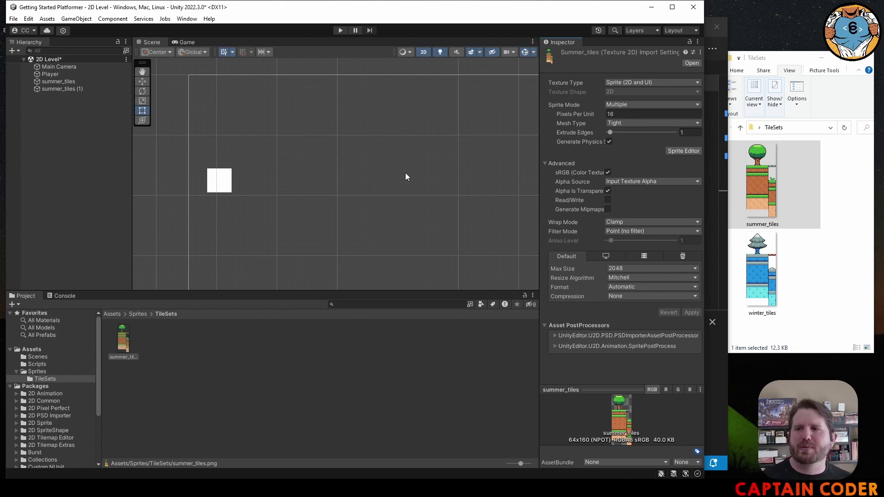
click(675, 153)
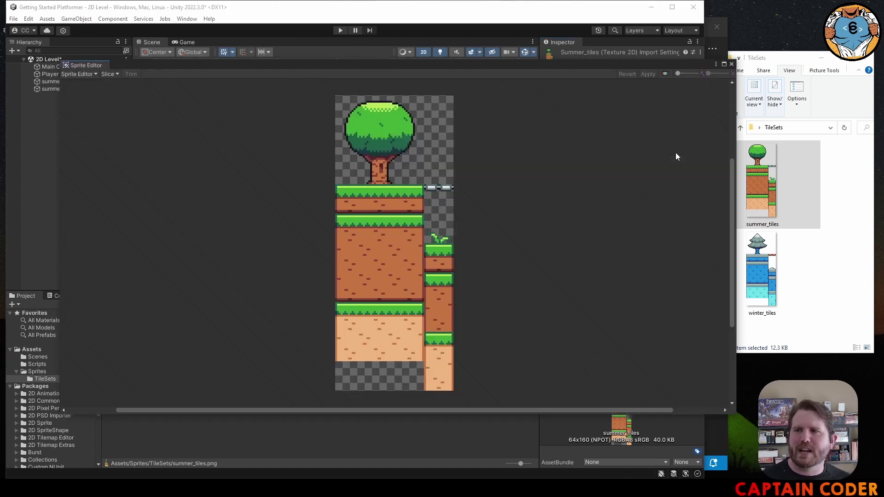
Try slicing the tile set with the Automatic type, Center pivot and Delete Existing method.
click(110, 74)
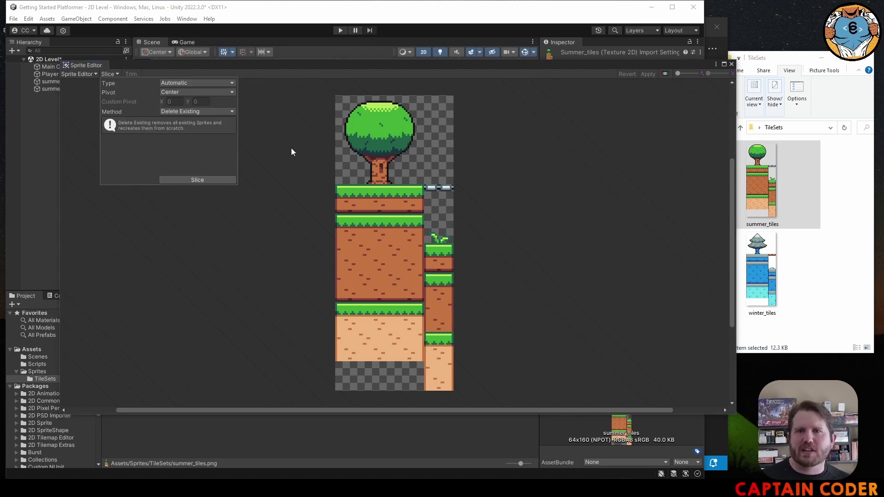
click(115, 74)
click(118, 73)
click(116, 72)
click(116, 72)
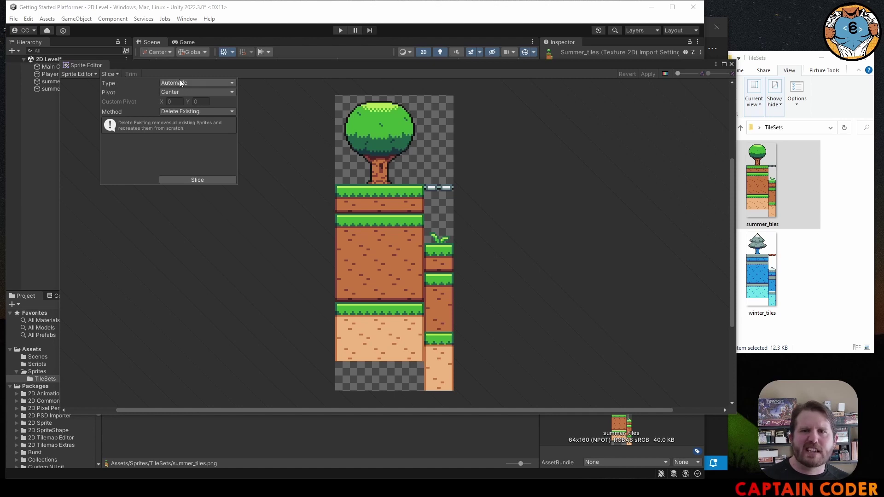
click(186, 179)
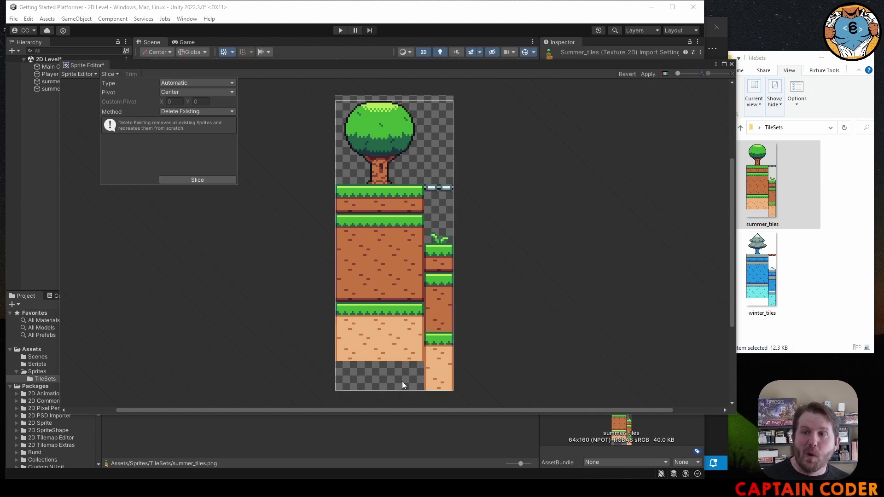
Slice the tile set using Grid By Cell Size with a pixel size of 16 by 16.
click(206, 82)
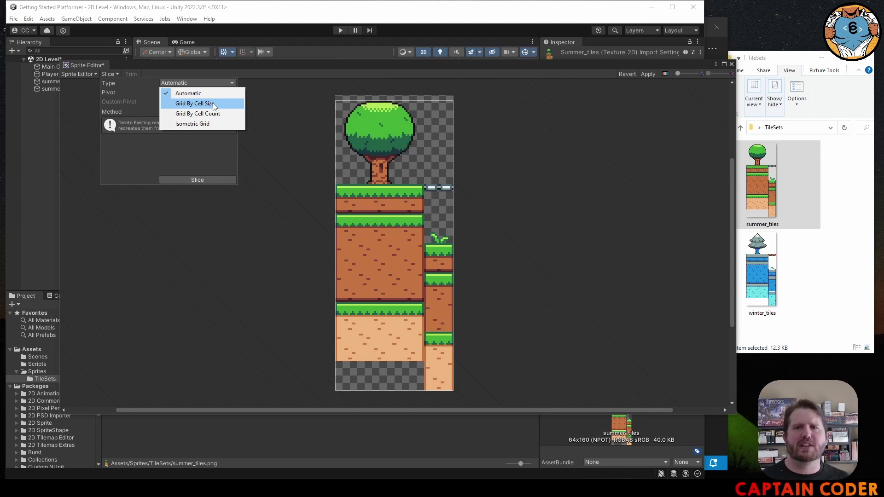
click(214, 104)
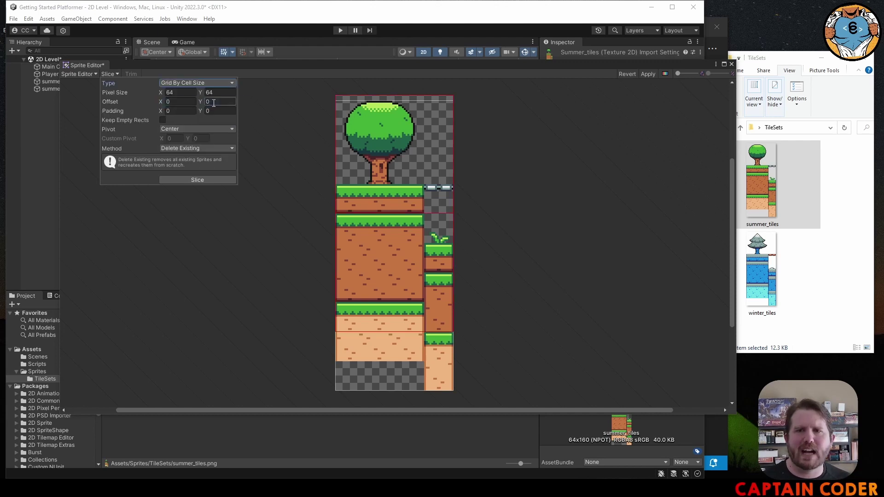
click(171, 94)
text(16)
key(Tab)
text(16)
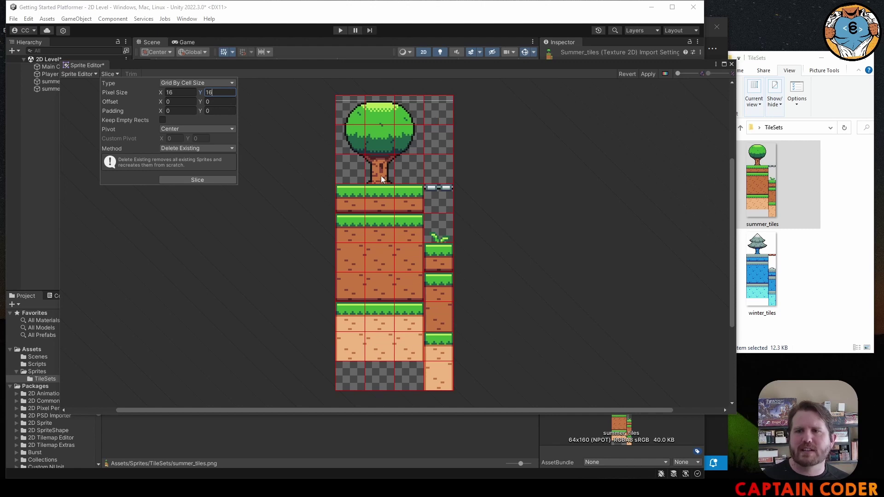
click(205, 180)
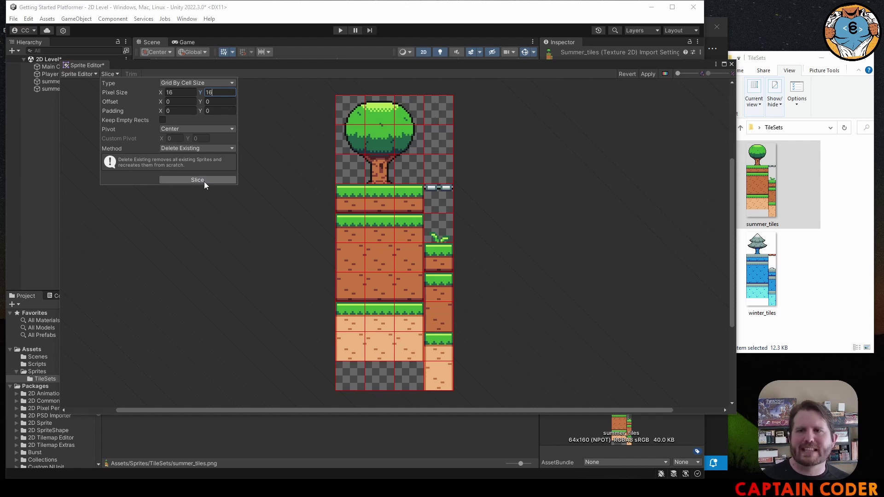
click(281, 117)
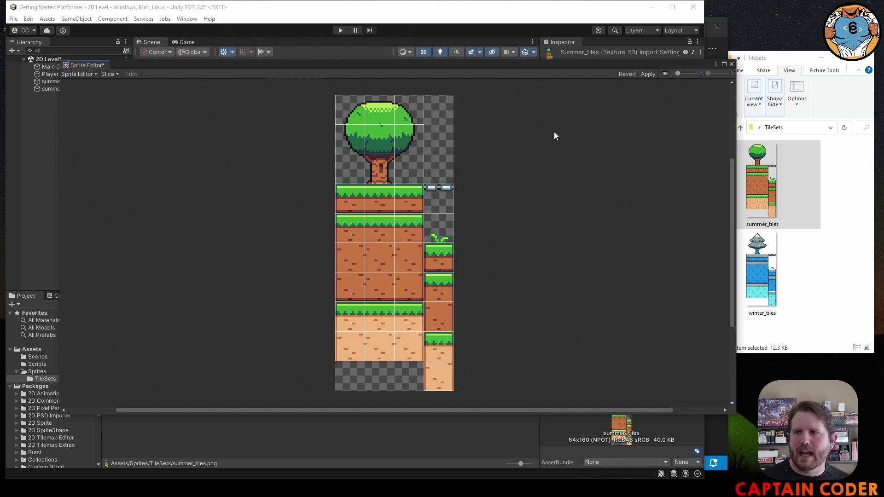
Apply the grid slicing, check individual ground tile slices, and close the Sprite Editor.
click(649, 74)
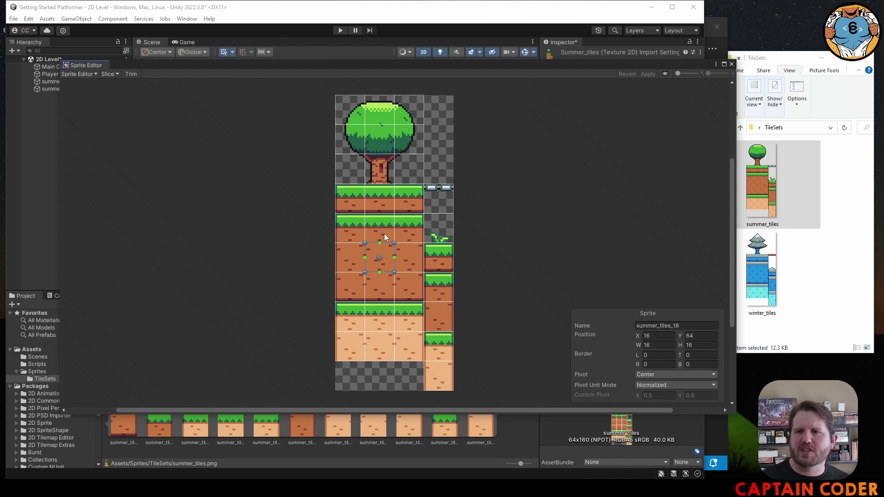
click(383, 198)
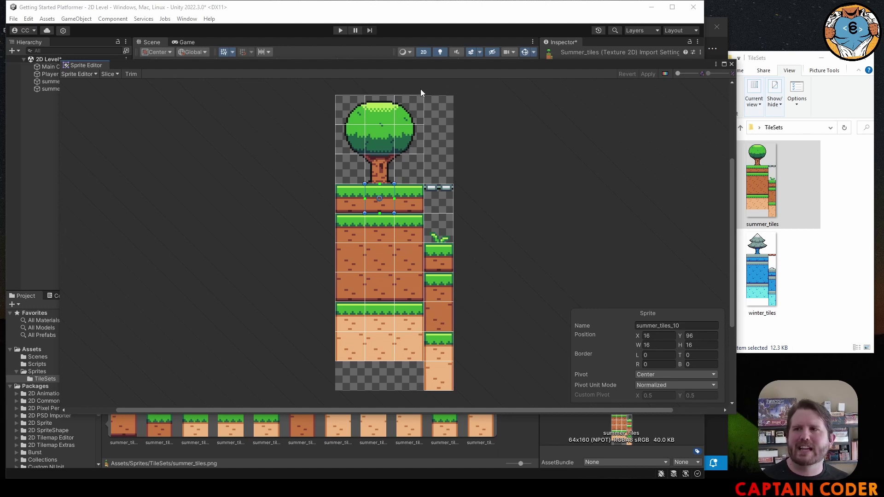
click(733, 65)
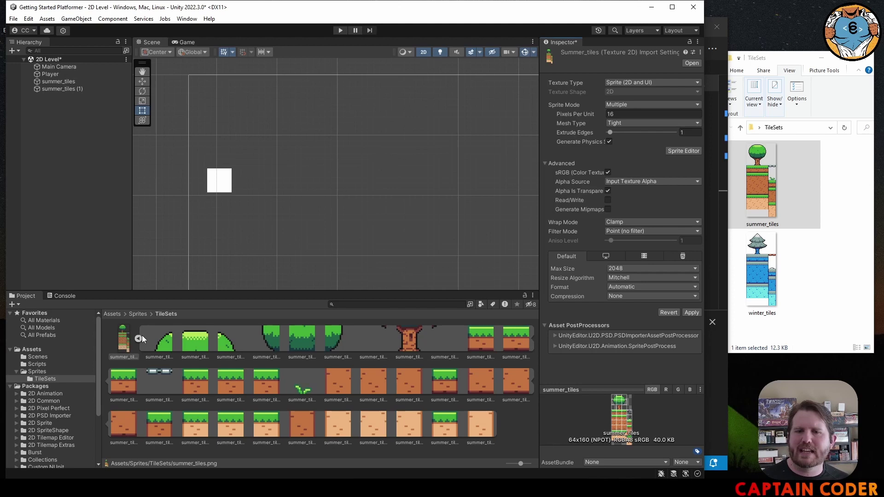
Leave the sliced sprites of summer_tiles expanded, and select the summer_tiles scene object while saving the pending import settings.
click(138, 339)
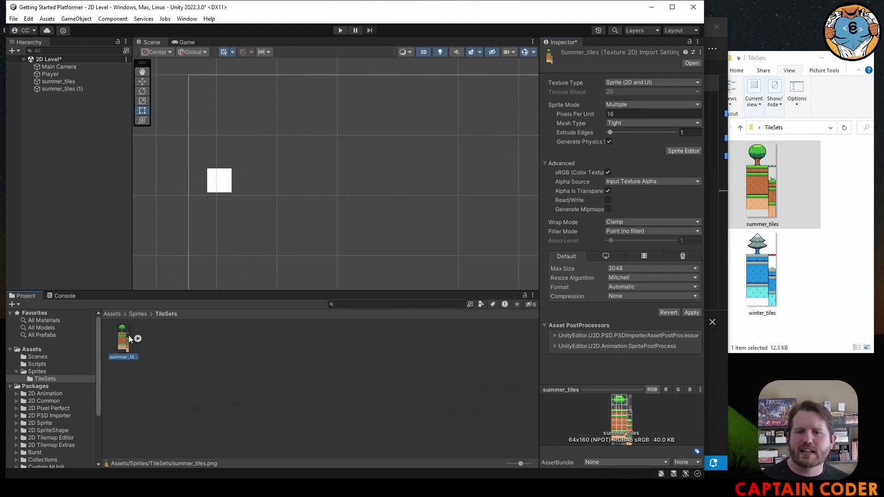
click(138, 338)
click(138, 338)
click(138, 338)
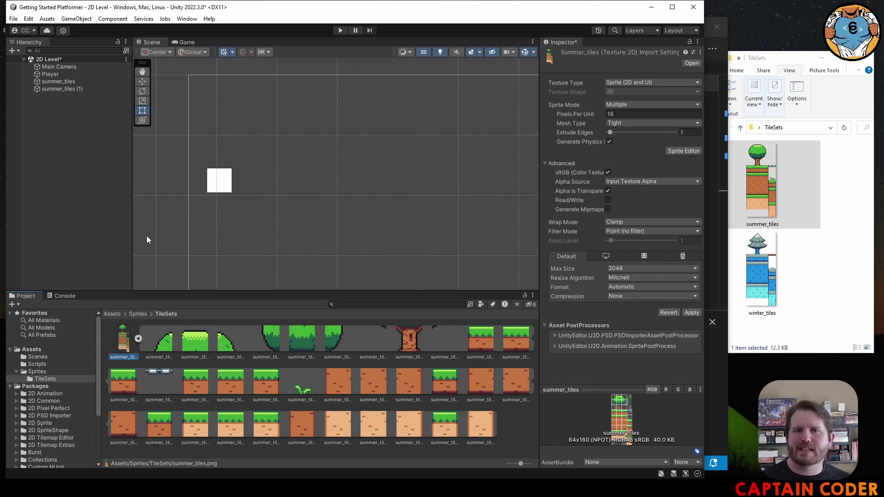
click(73, 82)
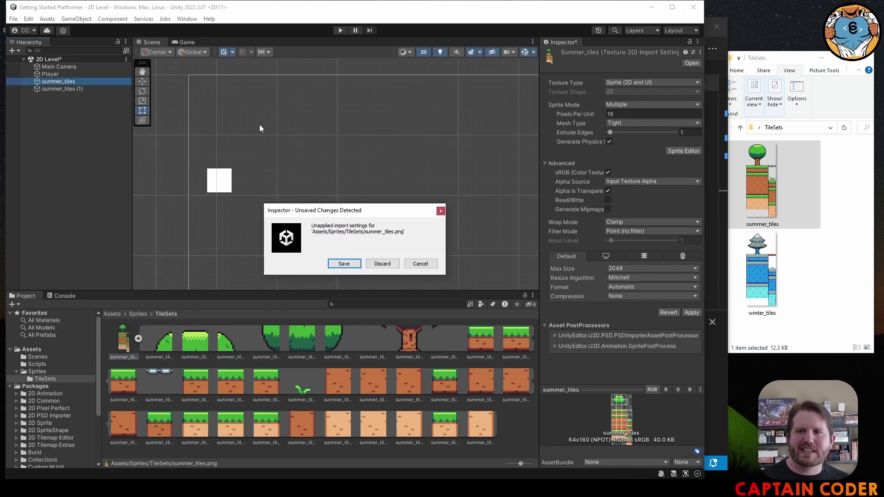
click(344, 265)
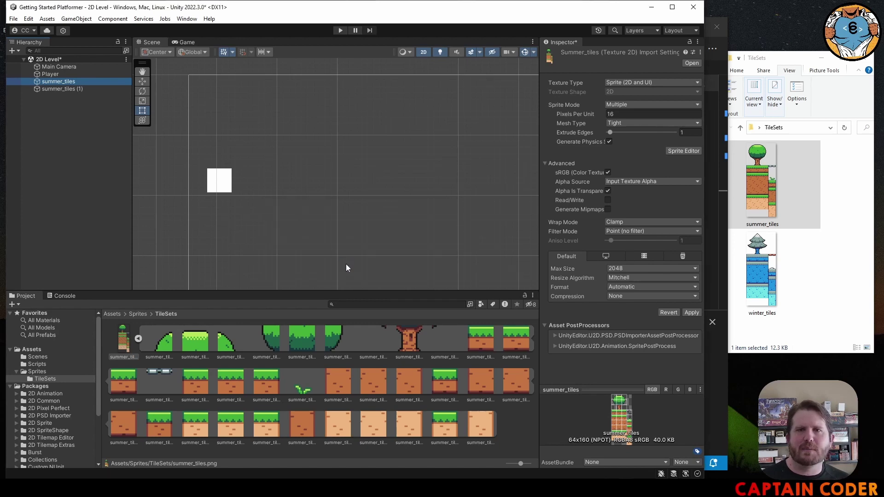
Delete the summer_tiles and summer_tiles (1) objects with missing sprites from the 2D Level scene.
click(73, 87)
click(69, 82)
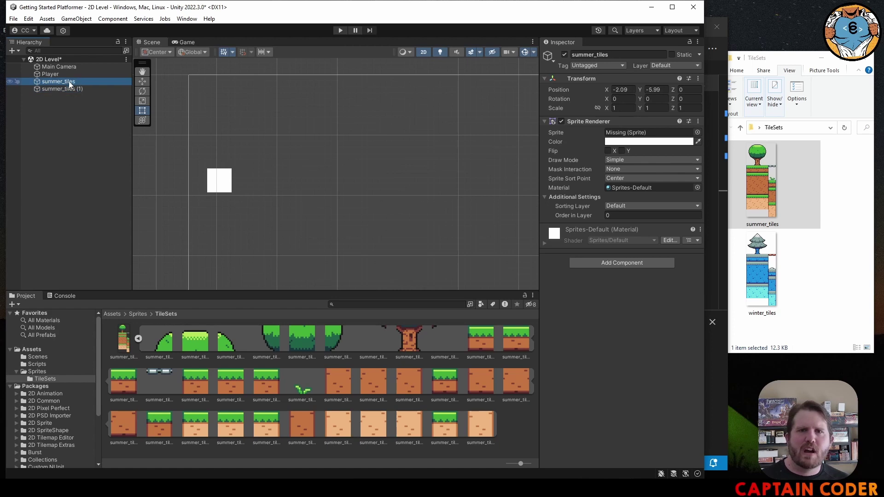
scroll(258, 175, down, 3)
key(Delete)
click(71, 81)
key(Delete)
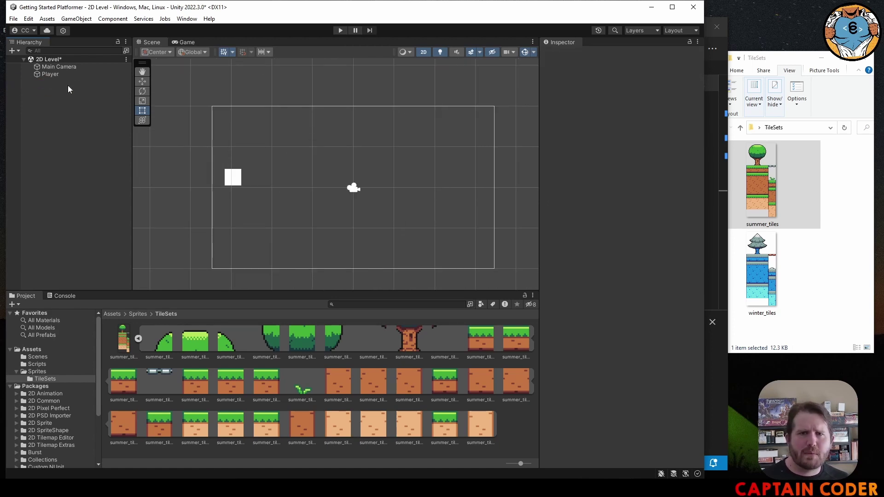
Place the summer_tiles_1 grass sprite in the scene, above the white player square and toward the camera.
scroll(275, 210, up, 2)
click(198, 347)
drag(196, 344, 284, 144)
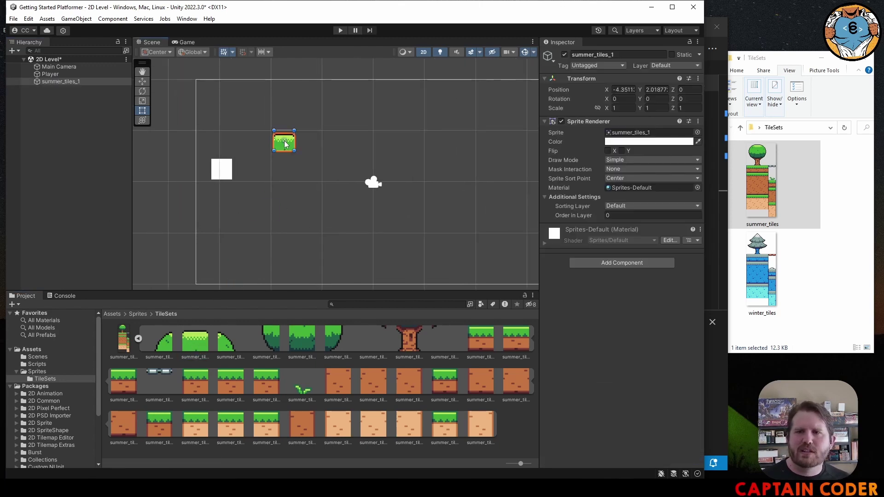
Try to place the sprites summer_tiles_13 to summer_tiles_15 together in the scene, and cancel creating a new animation.
click(200, 381)
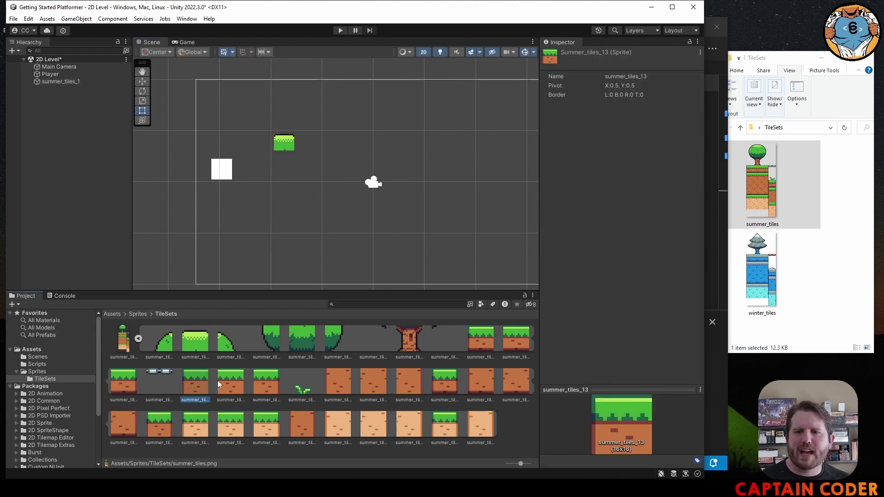
shift+click(262, 380)
drag(262, 379, 354, 148)
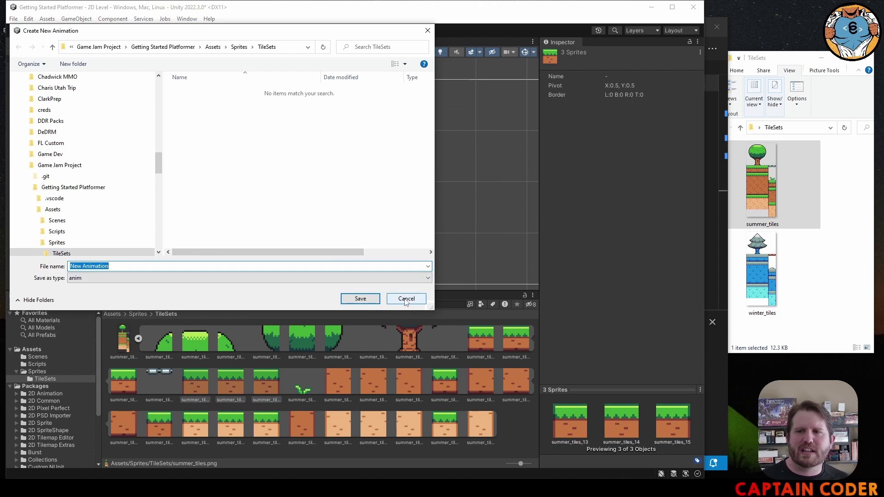
click(407, 299)
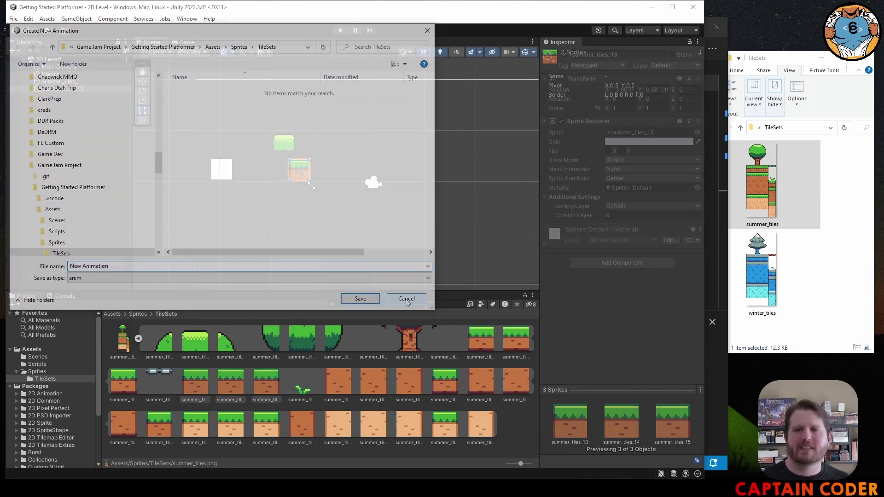
Place summer_tiles_14 and summer_tiles_15 individually in the scene, and lower summer_tiles_15 to Y 0.6.
drag(235, 386, 332, 167)
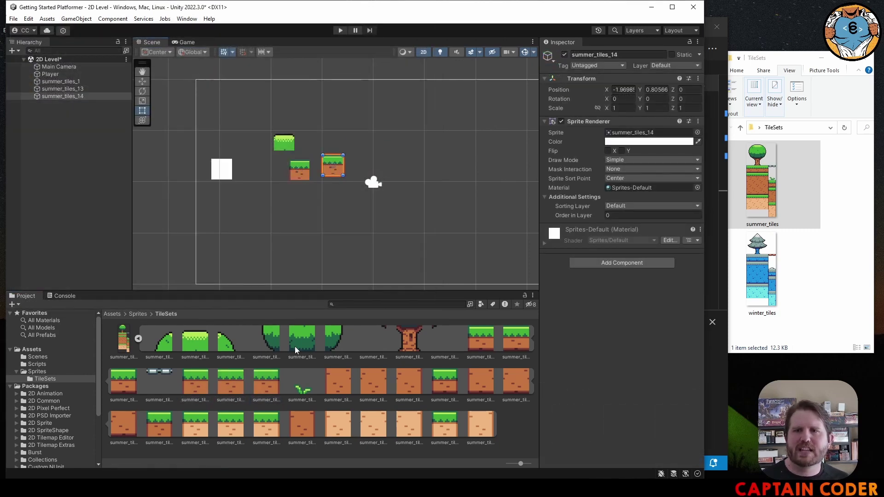
drag(266, 390, 387, 140)
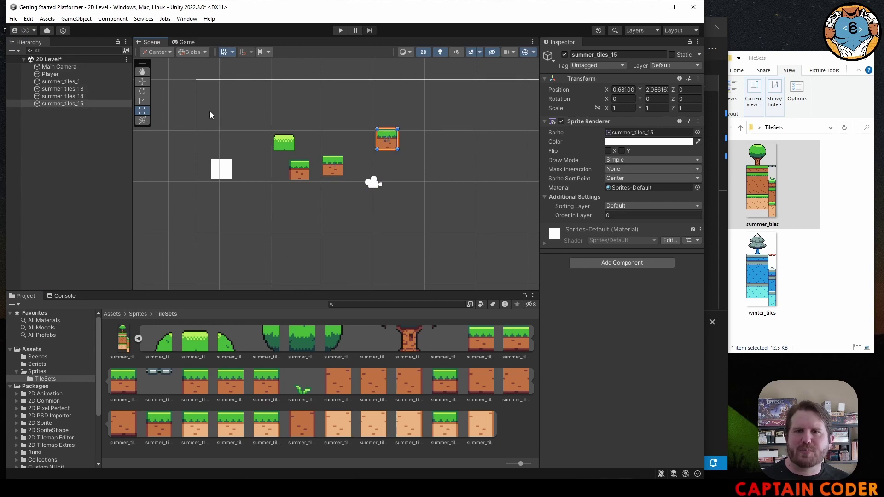
click(142, 81)
drag(386, 109, 387, 139)
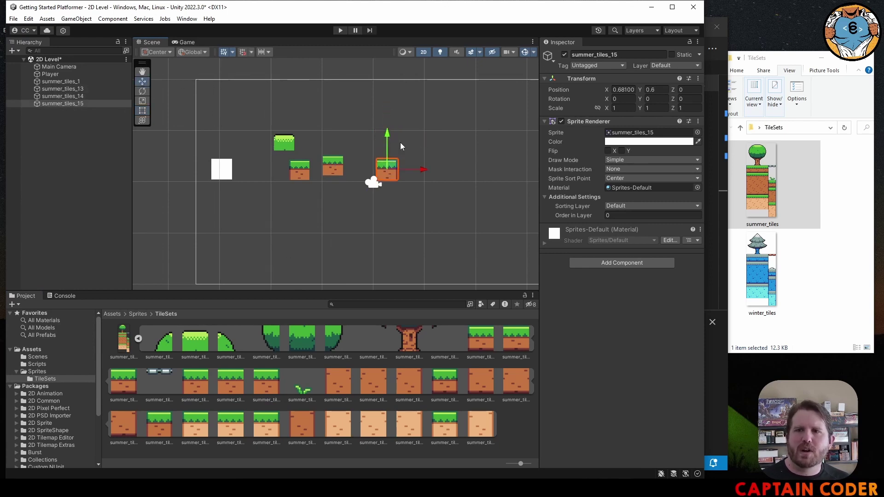
click(431, 171)
click(391, 167)
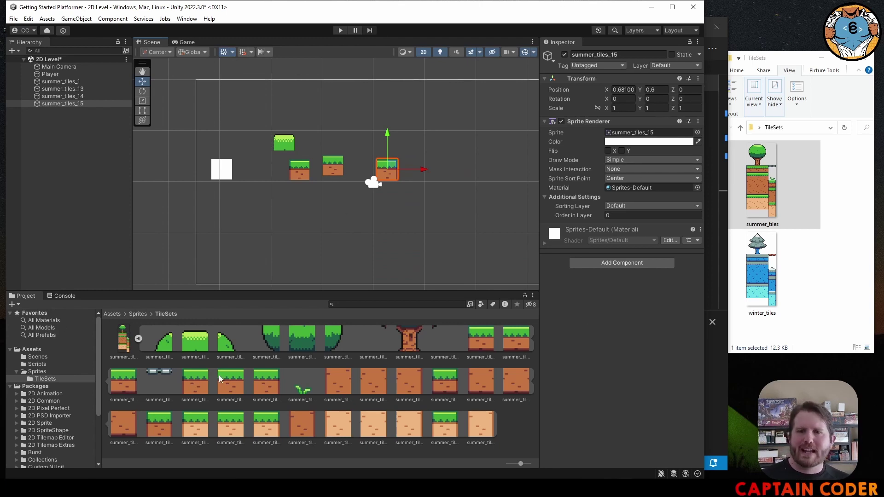
Move the summer_tiles_14 ground tile next to summer_tiles_13, at about X -2.34 and Y 1.02.
click(131, 345)
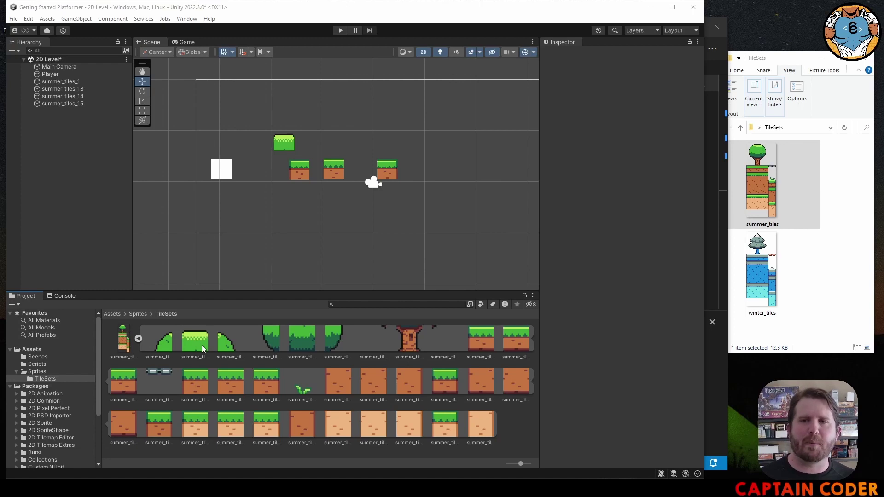
click(330, 169)
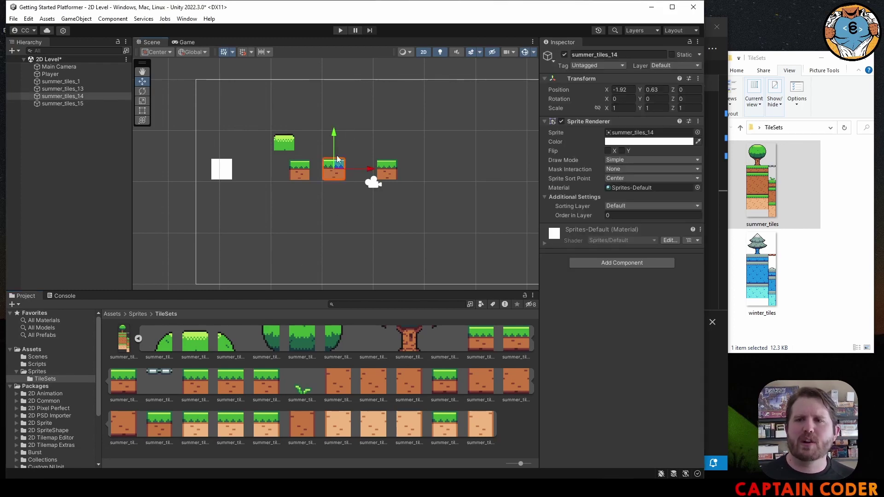
scroll(332, 174, up, 5)
mouse_move(339, 127)
mouse_down()
mouse_move(336, 153)
mouse_move(329, 136)
mouse_up()
drag(377, 173, 357, 172)
drag(319, 136, 321, 110)
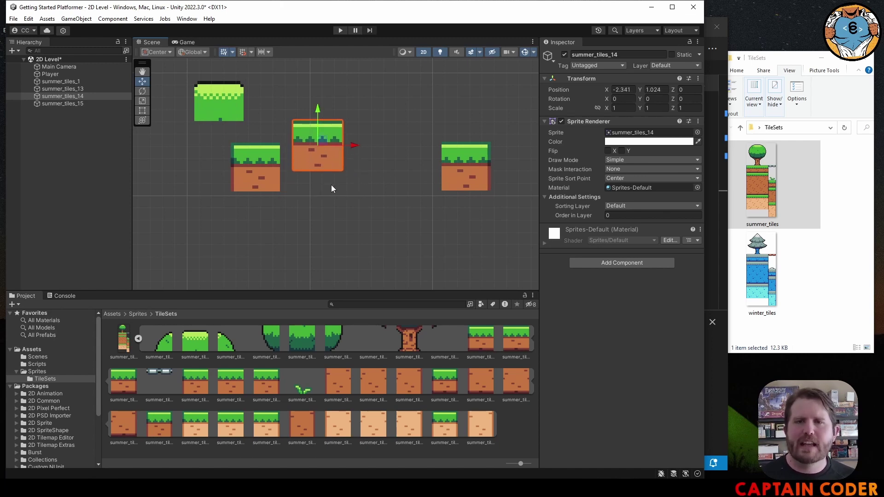
Select the four placed tile sprites together with the Main Camera and delete them from the scene.
scroll(329, 185, down, 2)
scroll(329, 185, down, 2)
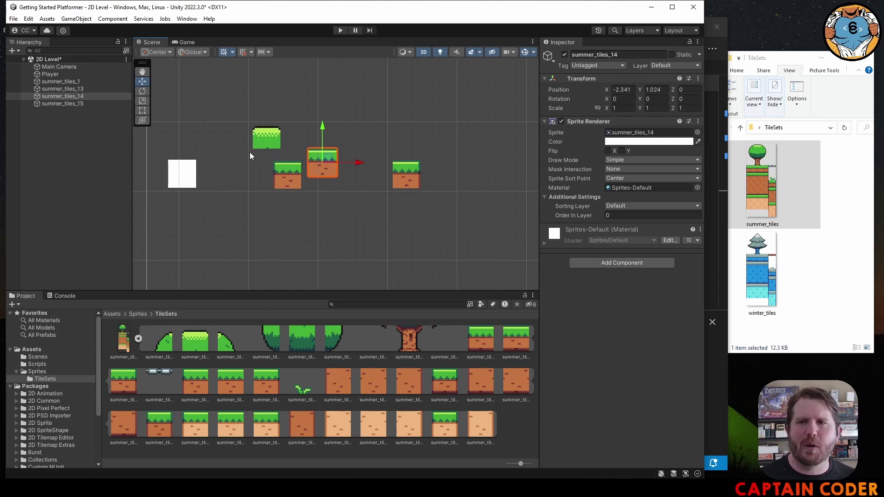
scroll(317, 171, down, 3)
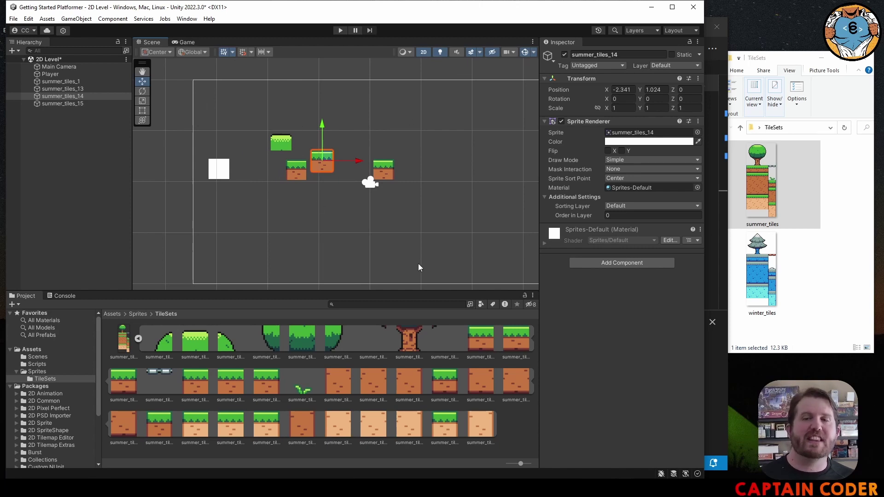
drag(254, 102, 440, 222)
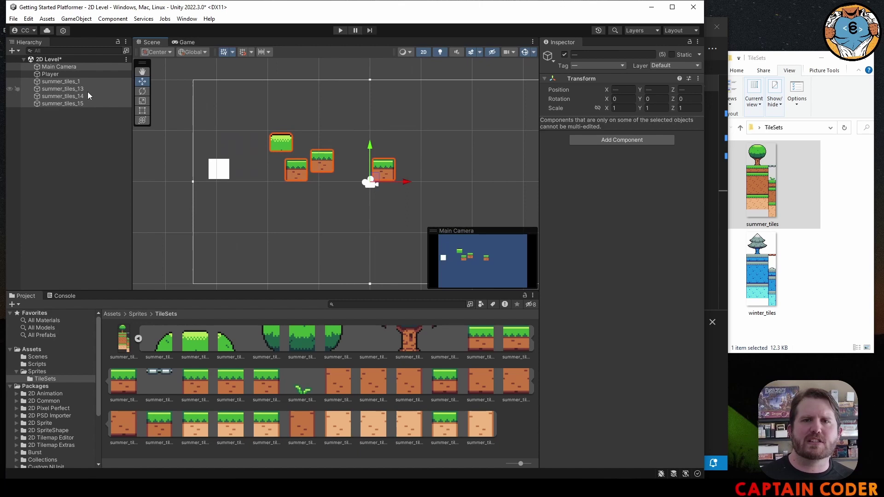
key(Delete)
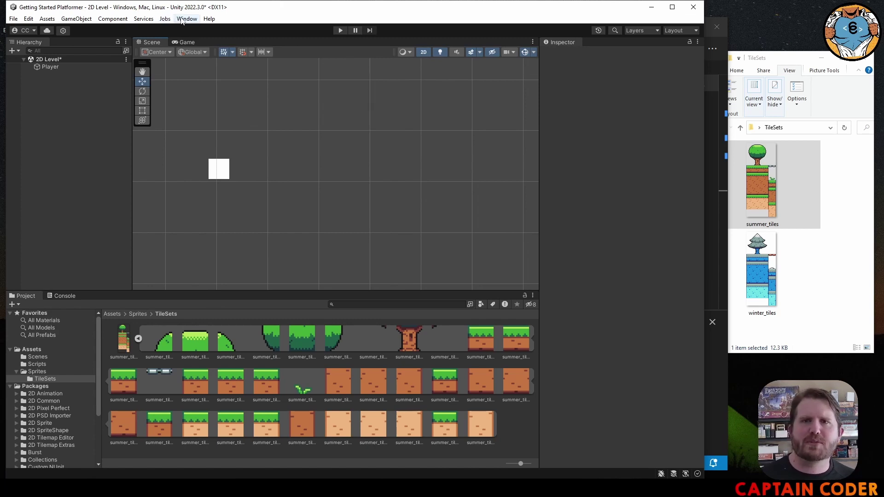
Open the Tile Palette window and position it over the Inspector beside the scene view.
click(182, 19)
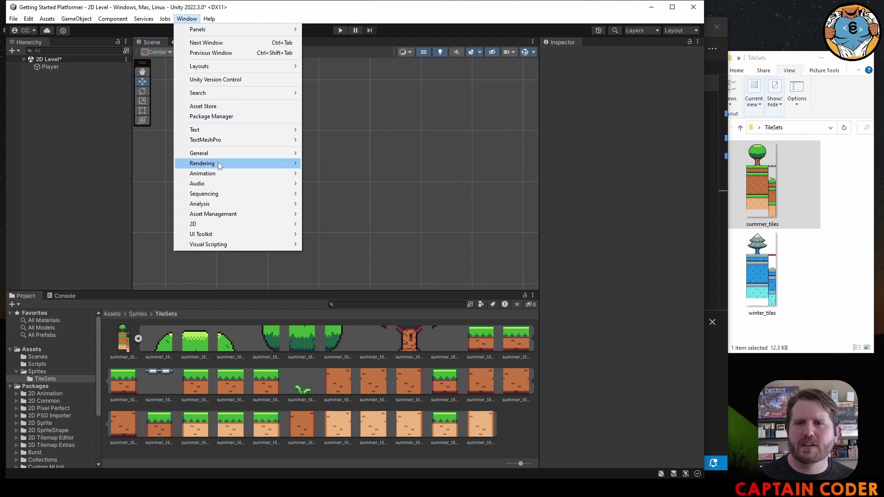
mouse_move(217, 225)
click(365, 234)
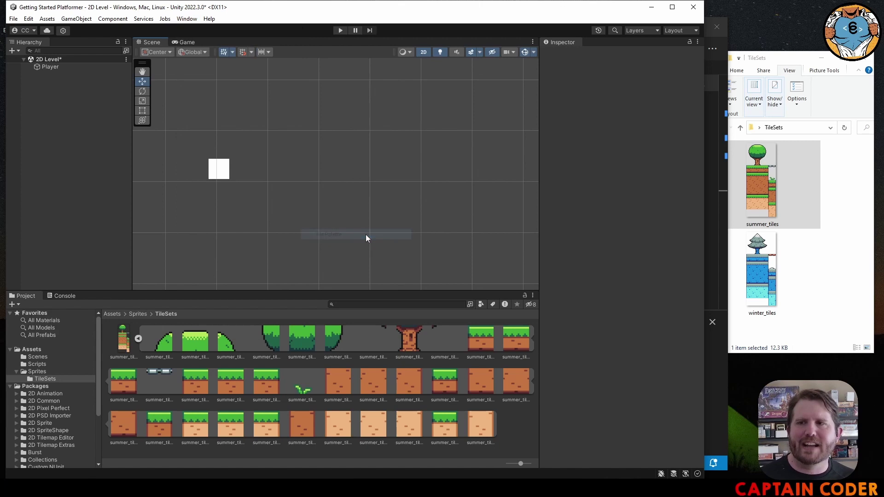
drag(716, 53, 609, 63)
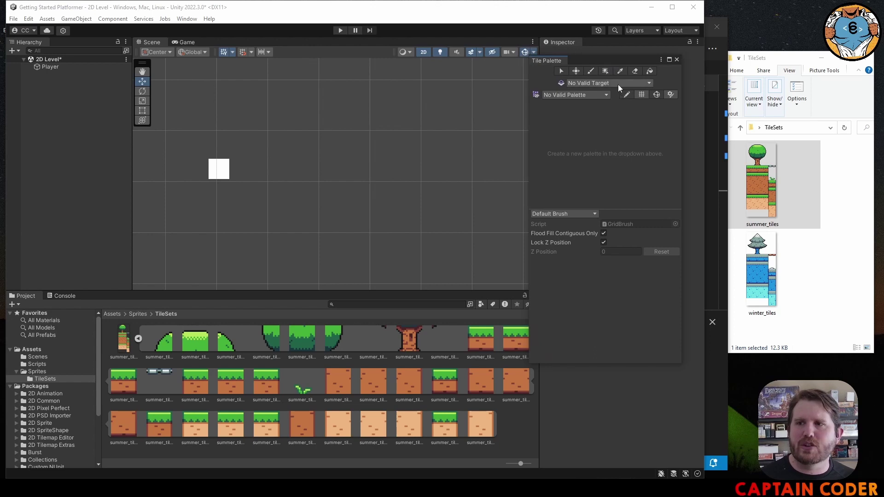
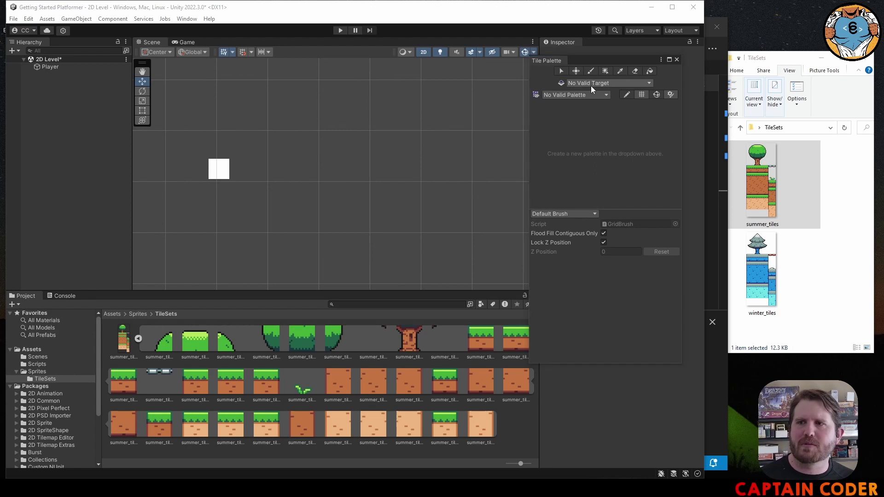
Create a new tile palette named Summer Tileset with a Rectangle grid and Automatic cell size.
click(587, 95)
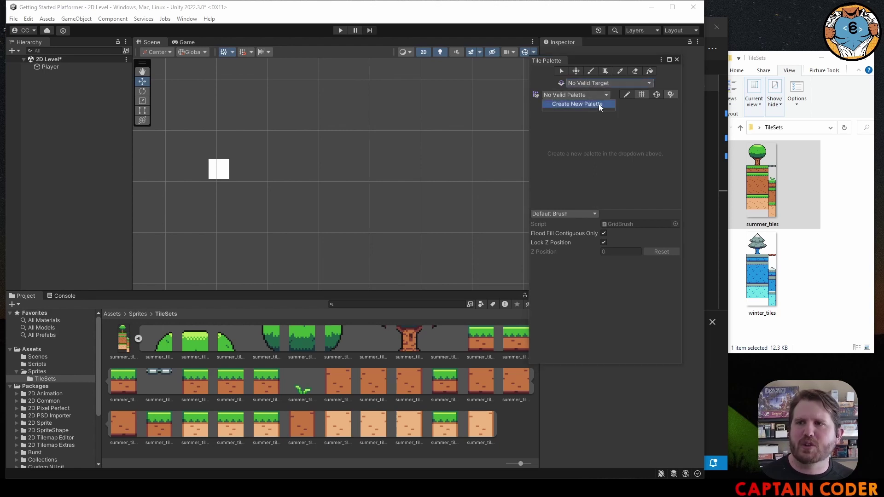
click(598, 103)
click(625, 115)
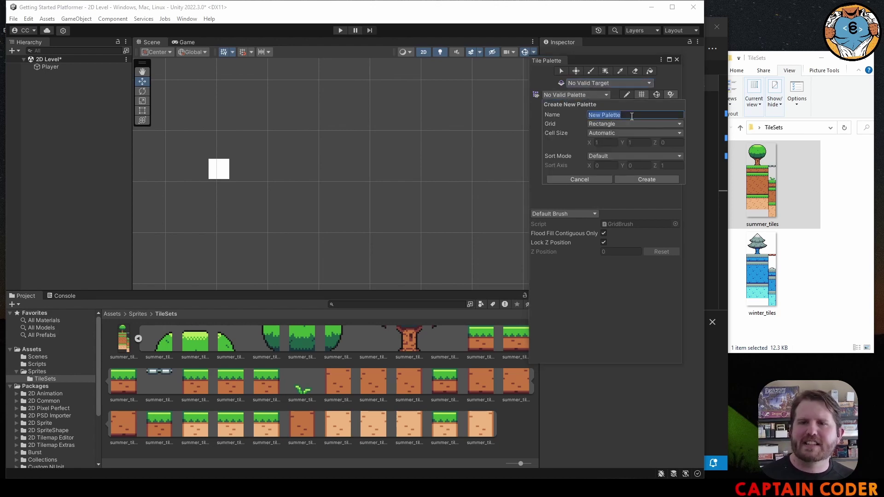
text(Summer Tile)
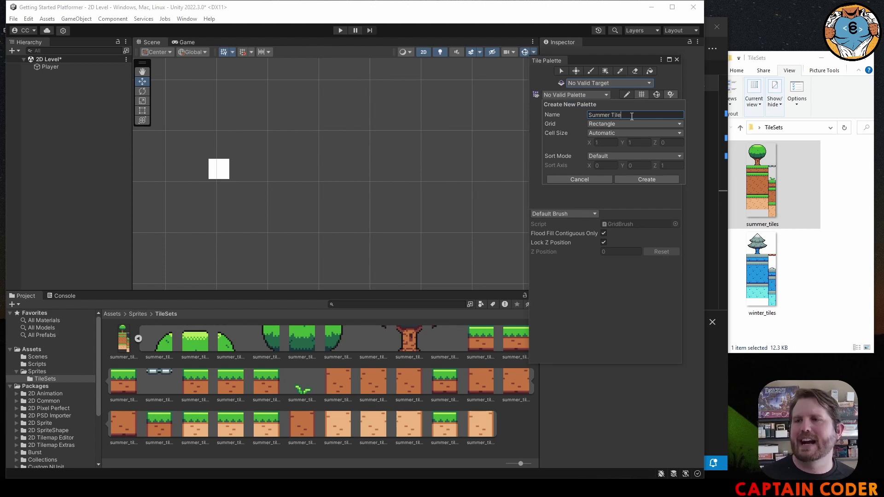
text(set)
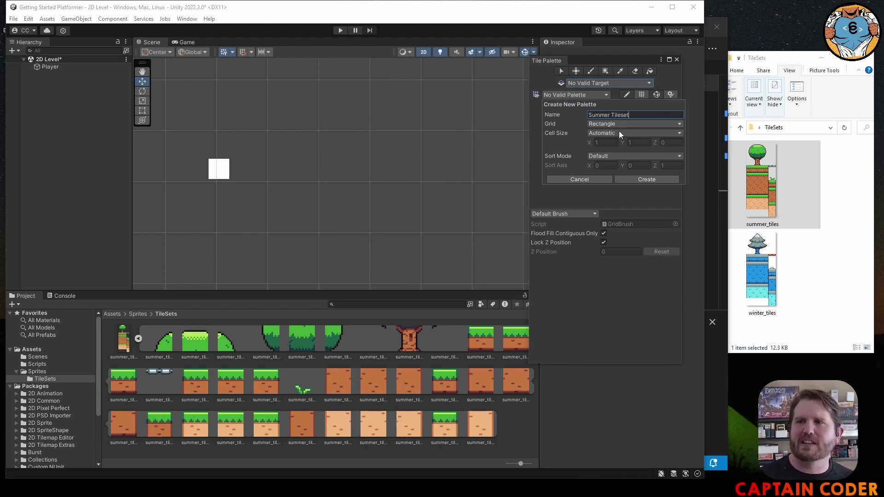
click(656, 180)
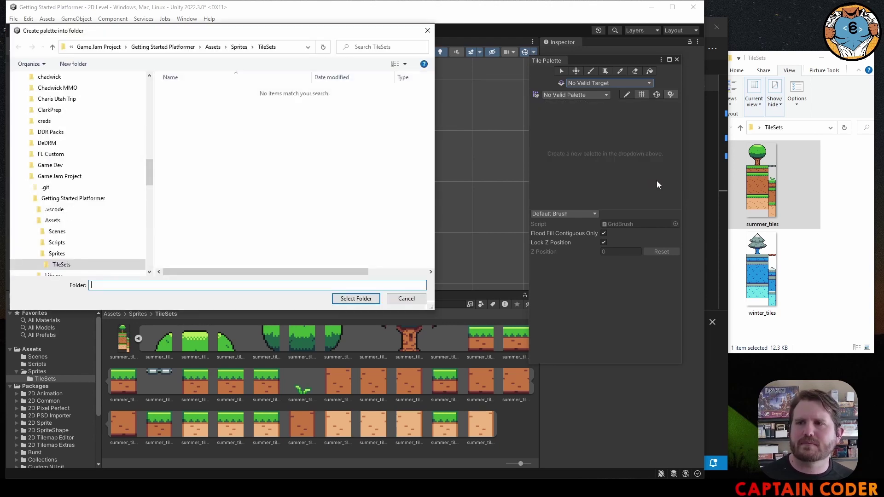
Create a folder named Tile Maps inside the project's Assets folder and open it as the palette's save location.
click(214, 50)
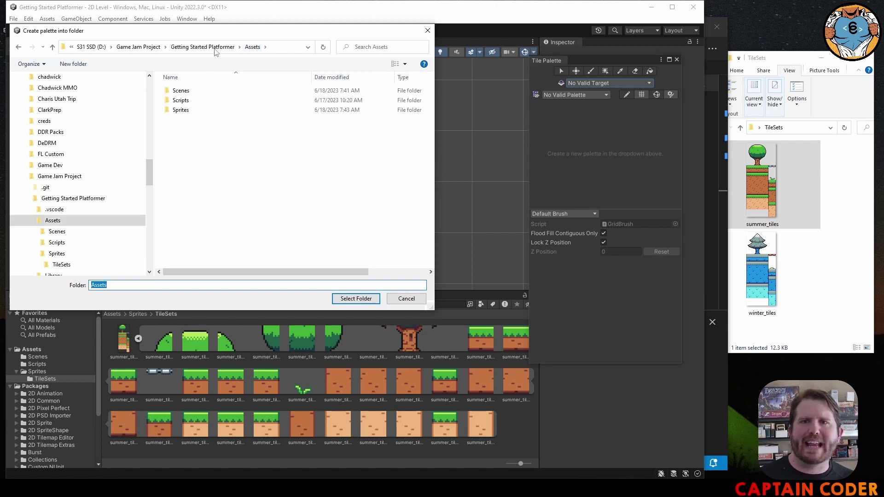
right_click(183, 139)
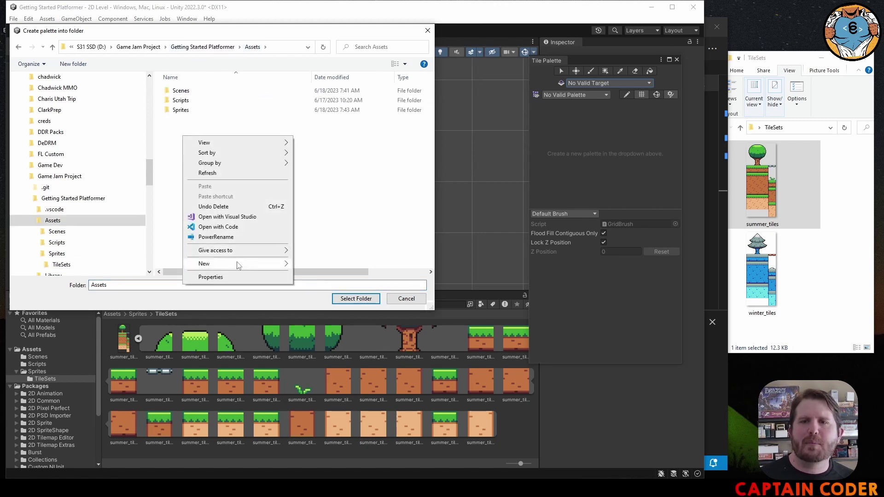
mouse_move(278, 263)
click(313, 265)
text(Tile)
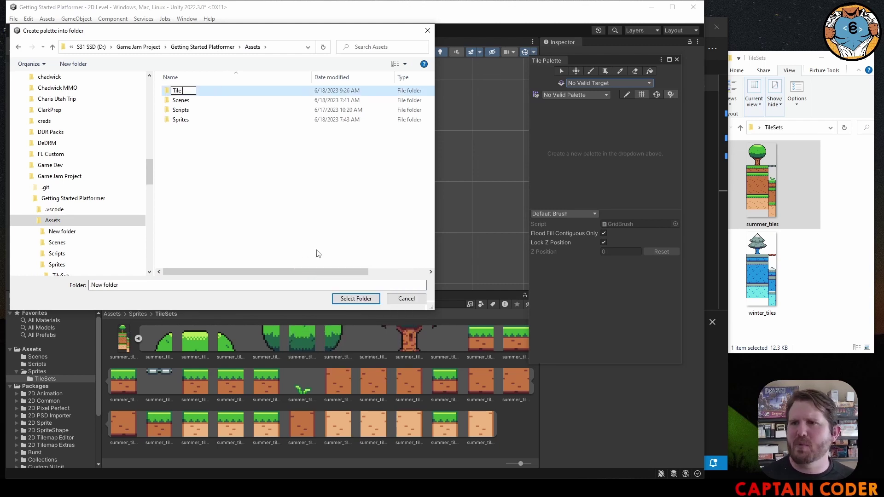
text( Maps)
key(Return)
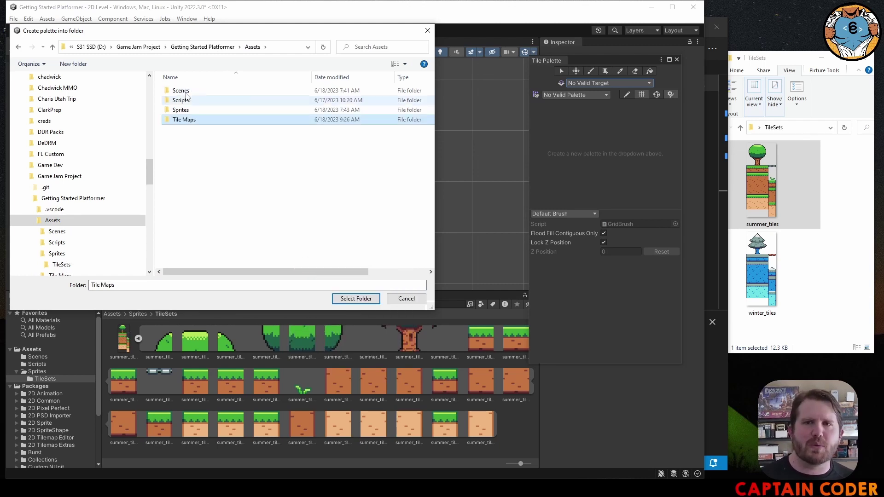
double_click(180, 121)
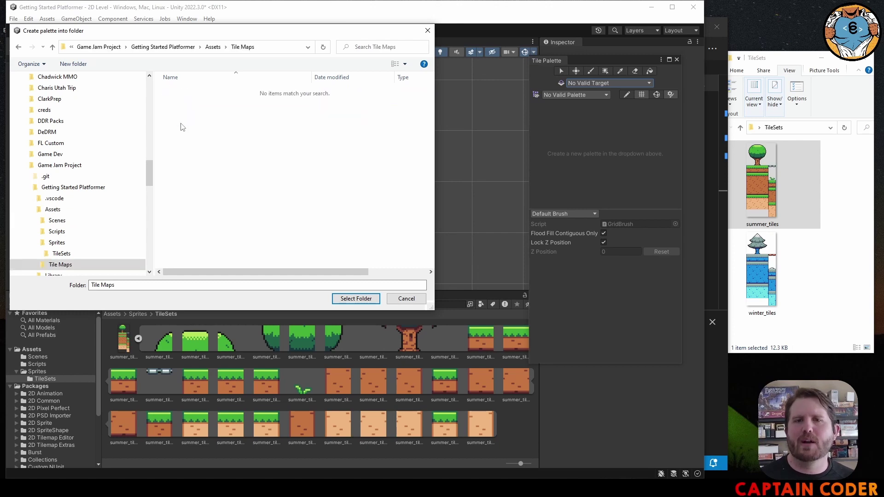
Try to use Summer Tile Palette as the palette's destination folder inside Tile Maps, and clear that folder name.
click(153, 283)
key(BackSpace)
key(BackSpace)
key(BackSpace)
key(BackSpace)
key(BackSpace)
key(BackSpace)
key(BackSpace)
key(BackSpace)
key(BackSpace)
text(S)
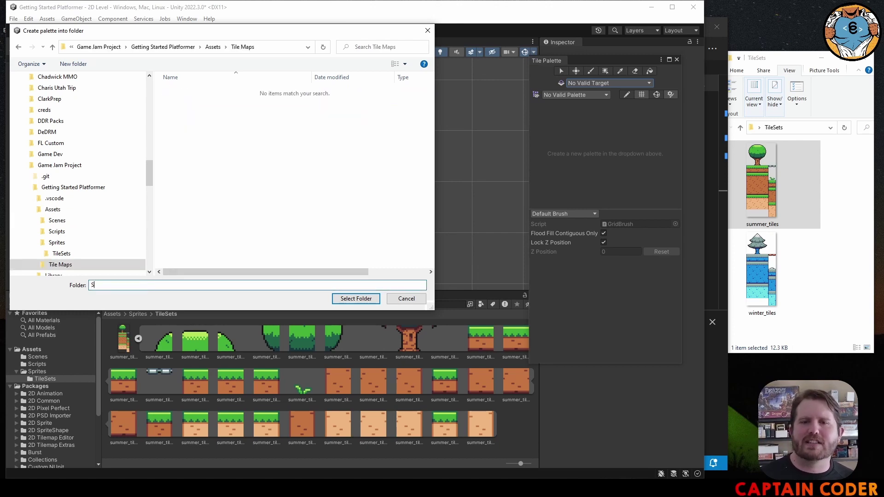
text(ummer Tile Palette)
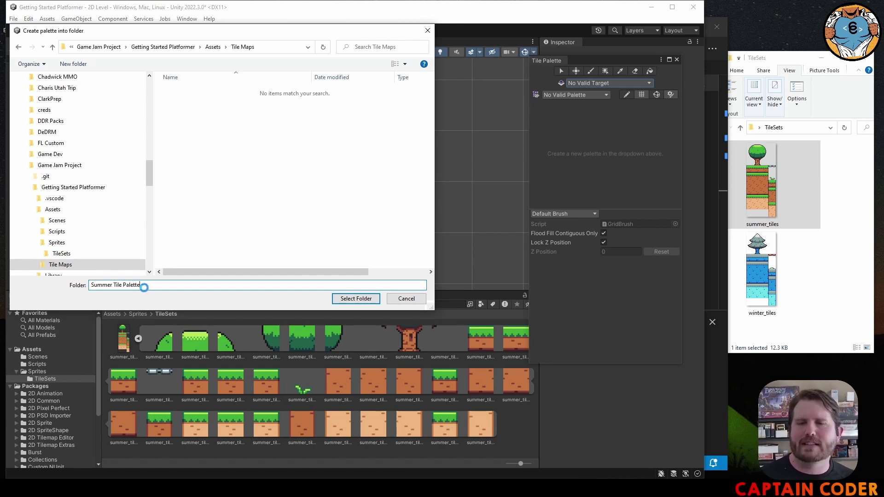
key(Return)
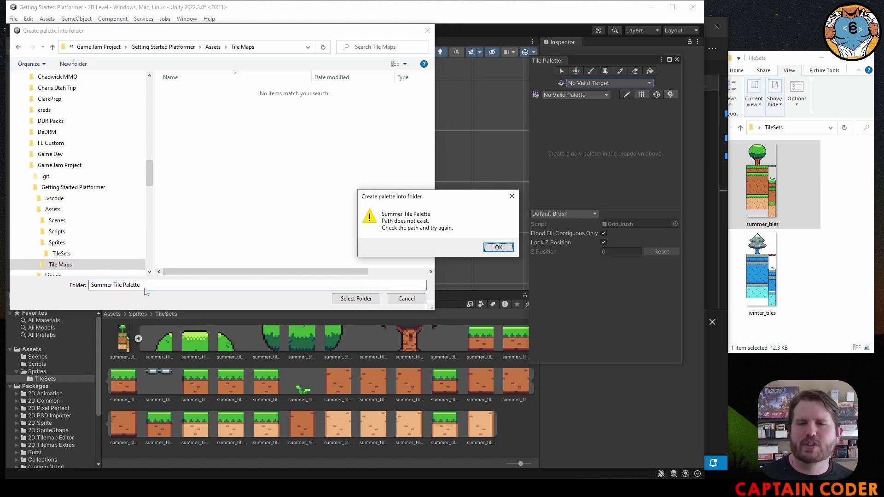
key(Return)
key(BackSpace)
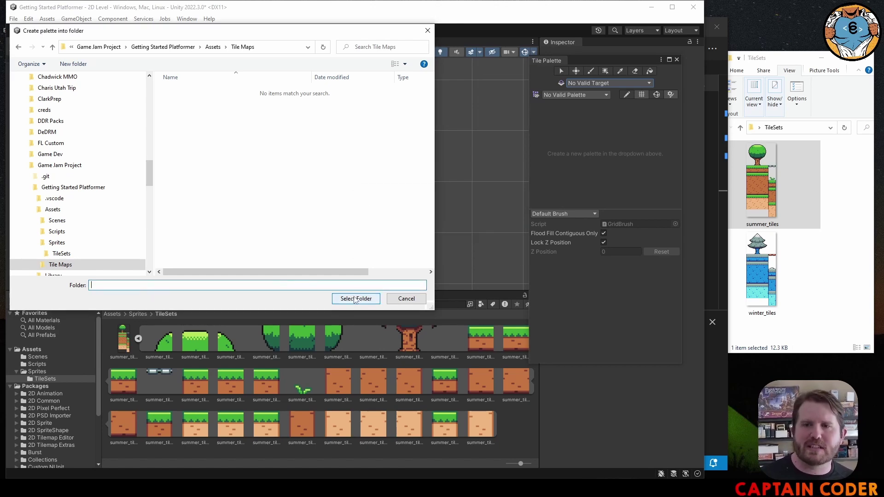
Save the palette in the Tile Maps folder and fill it with the summer_tiles sheet, generating its tiles in the TileSets folder.
click(355, 299)
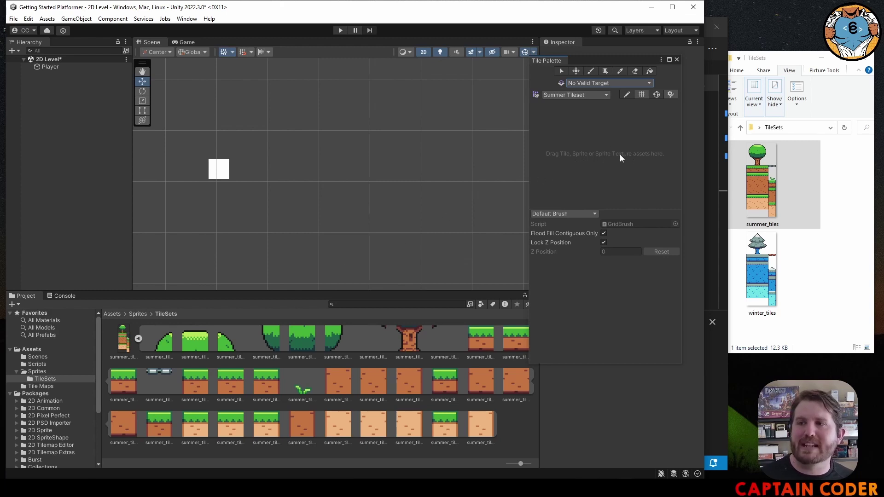
drag(123, 340, 582, 159)
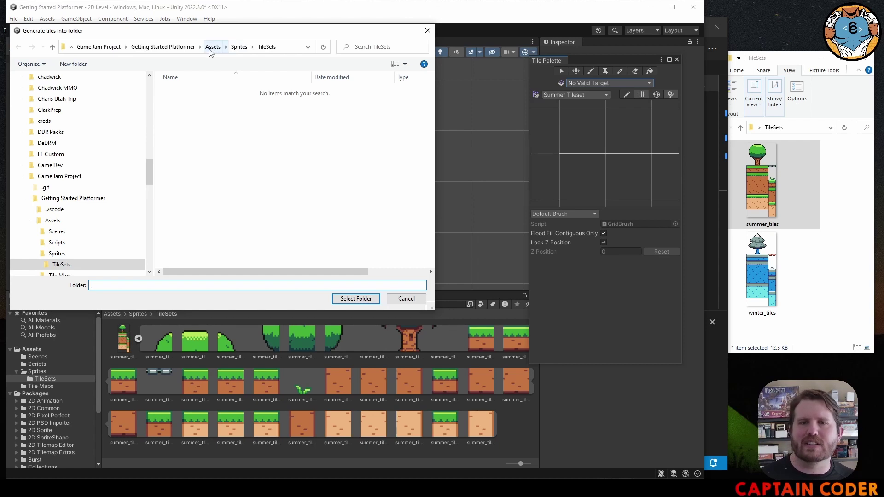
click(364, 299)
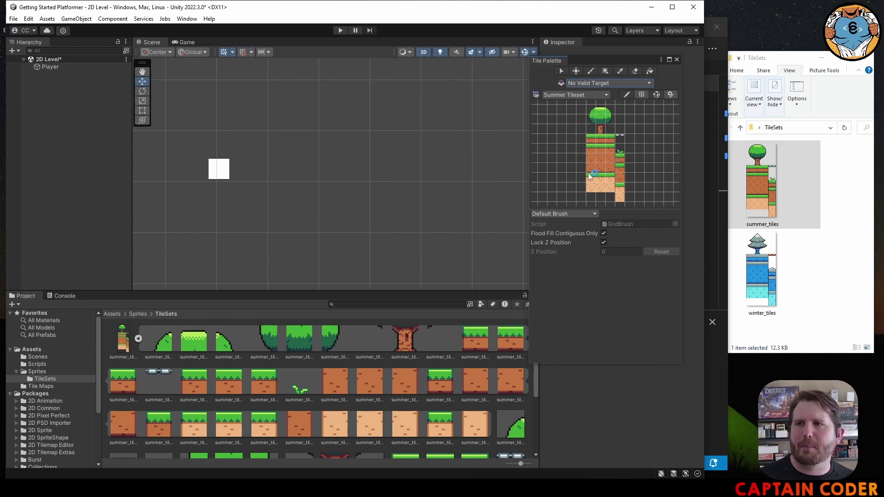
scroll(617, 129, down, 3)
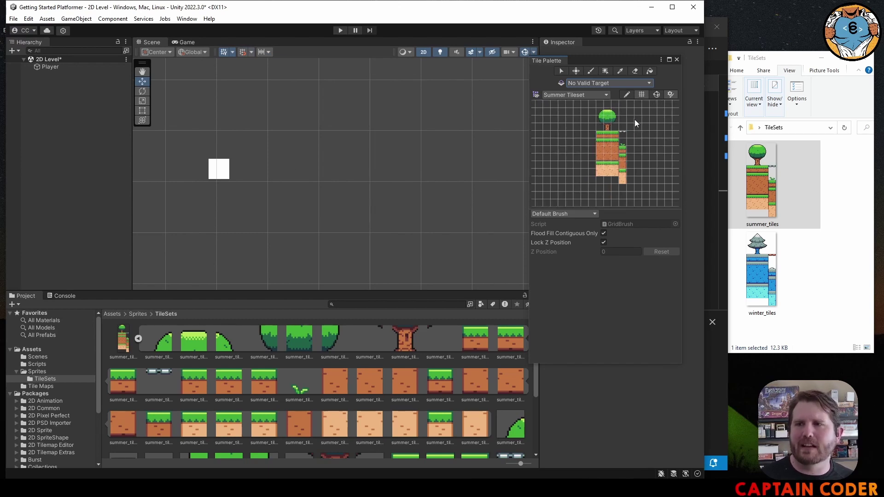
Try to paint tiles from the Summer Tileset palette into the scene with the brush.
click(594, 113)
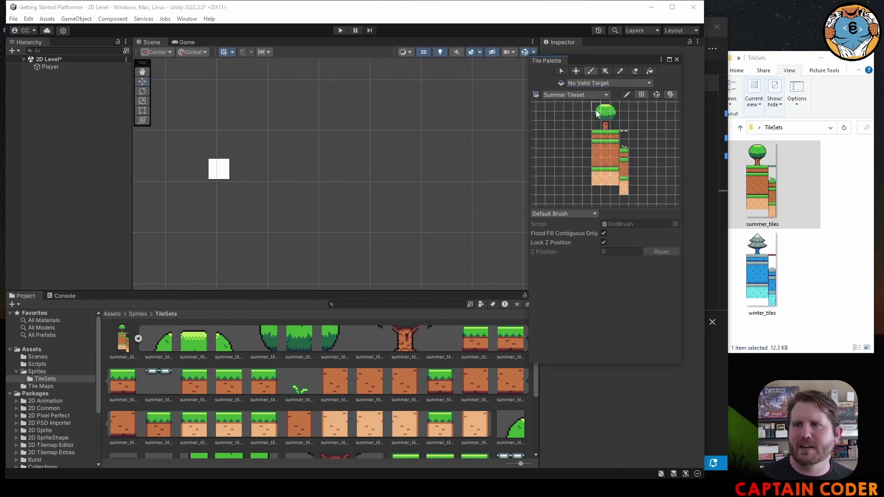
key(w)
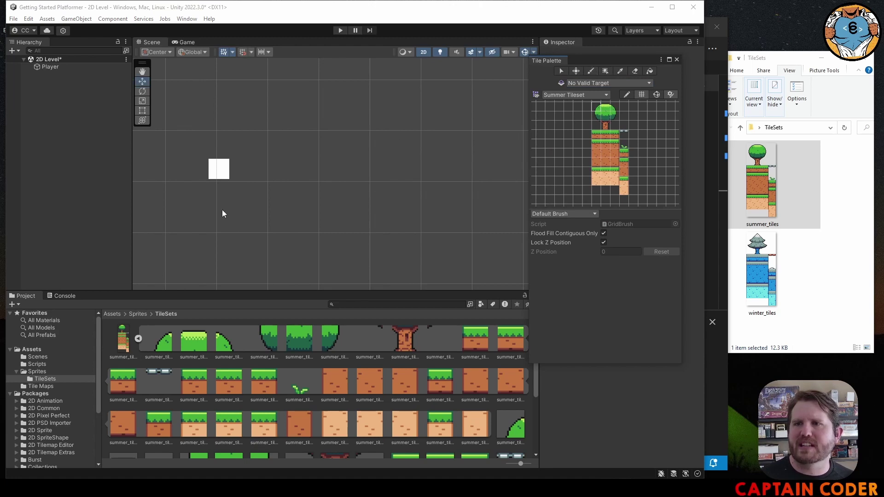
drag(221, 209, 359, 209)
click(591, 71)
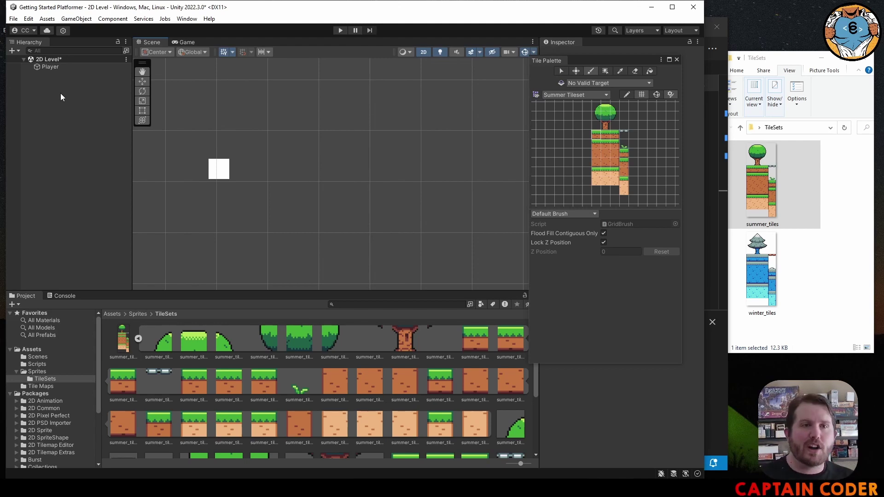
Create a rectangular tilemap in the scene and name it Background.
right_click(39, 108)
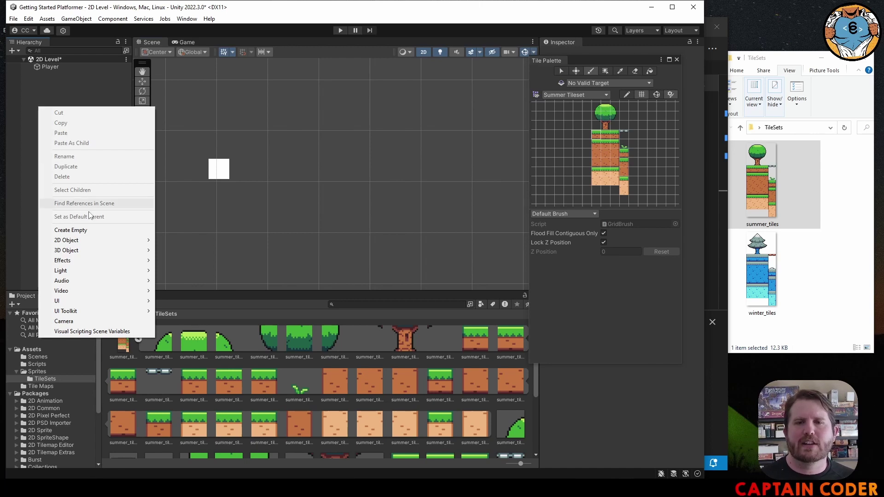
mouse_move(89, 240)
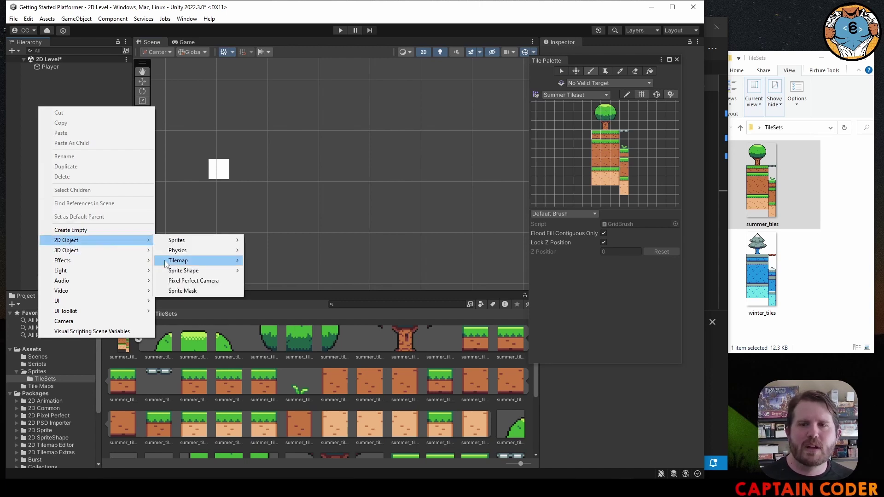
mouse_move(174, 260)
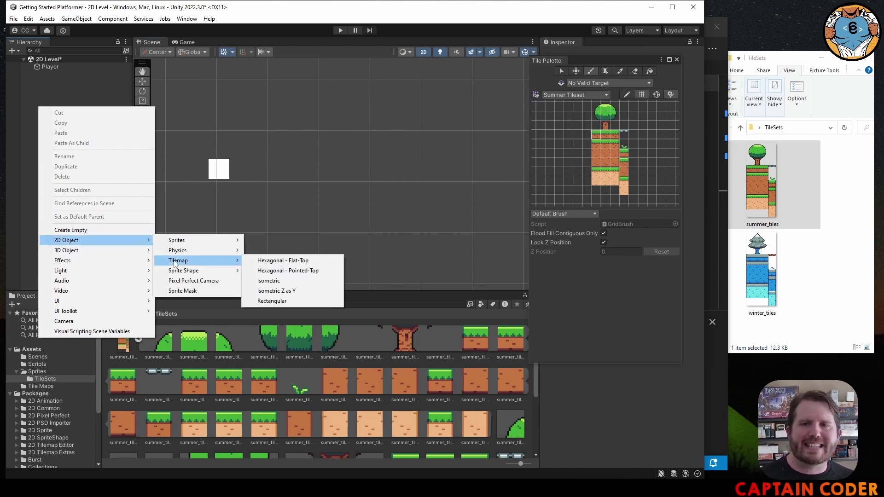
click(294, 301)
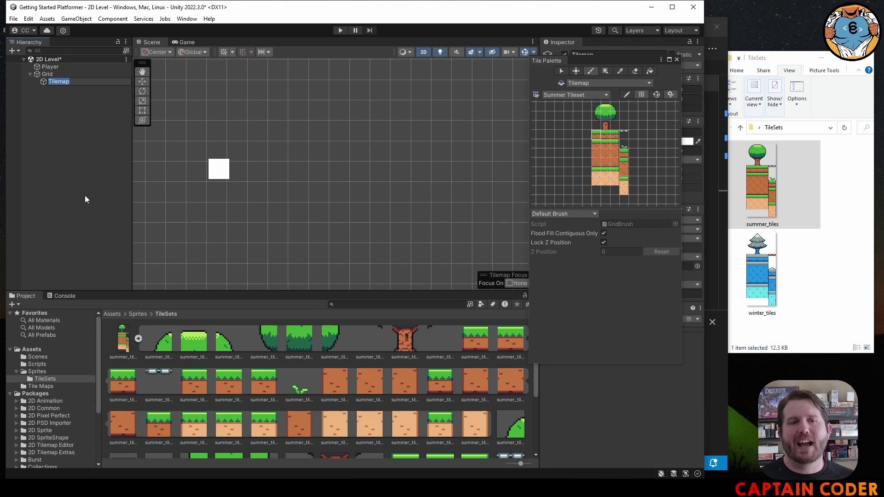
text(Background)
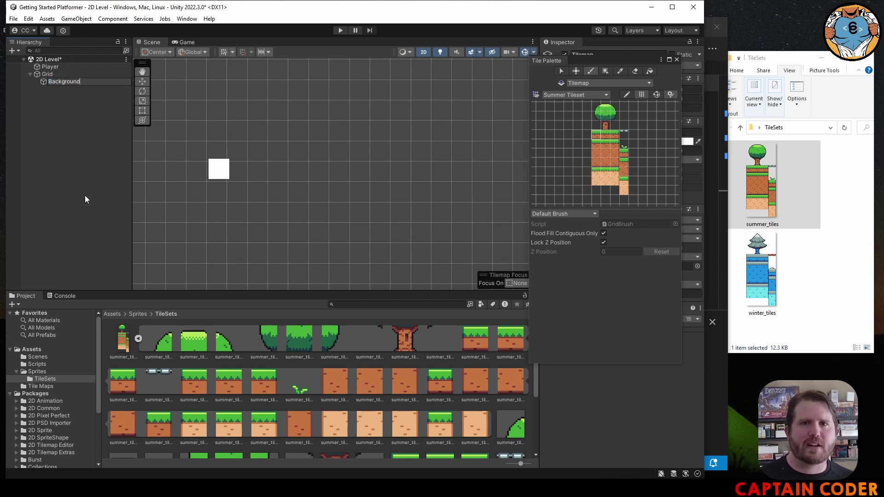
key(Return)
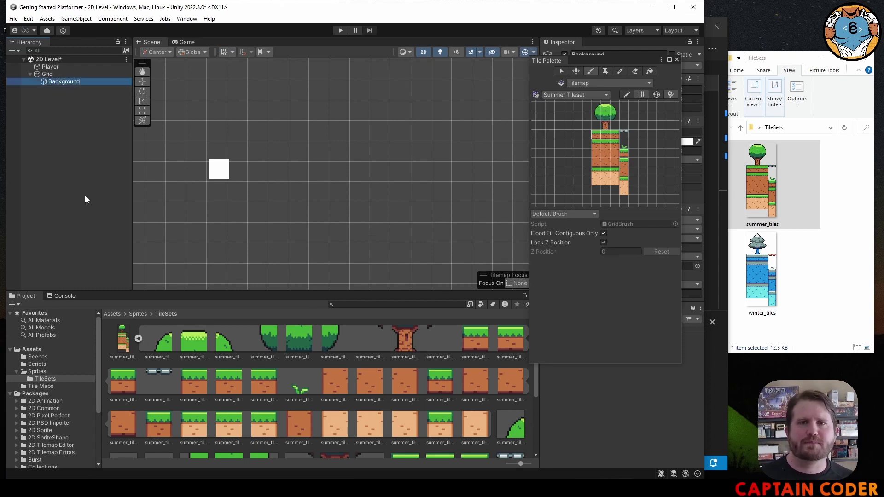
Paint scattered grass-topped platform tiles on the Background tilemap, and undo them.
click(594, 136)
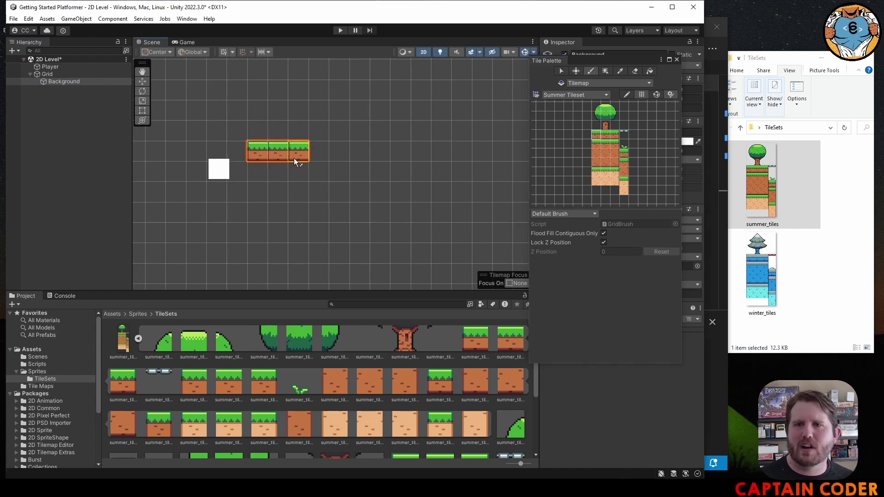
drag(295, 160, 353, 197)
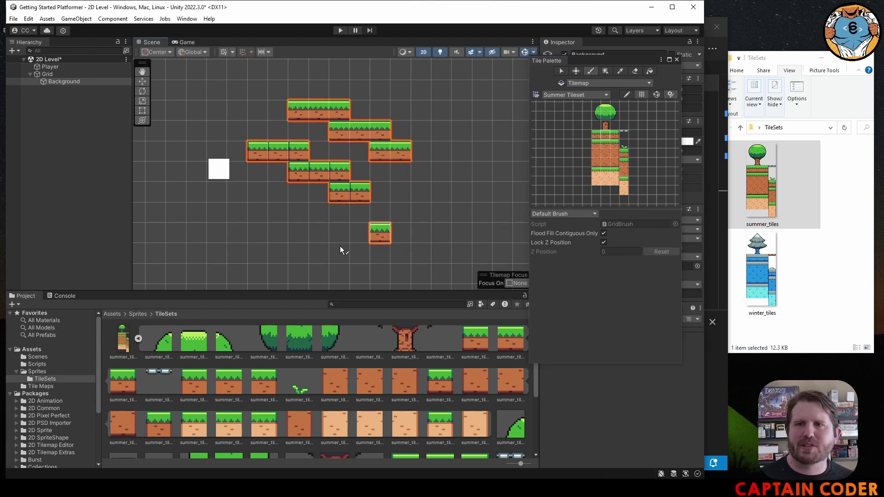
key(ctrl+z)
key(ctrl+z)
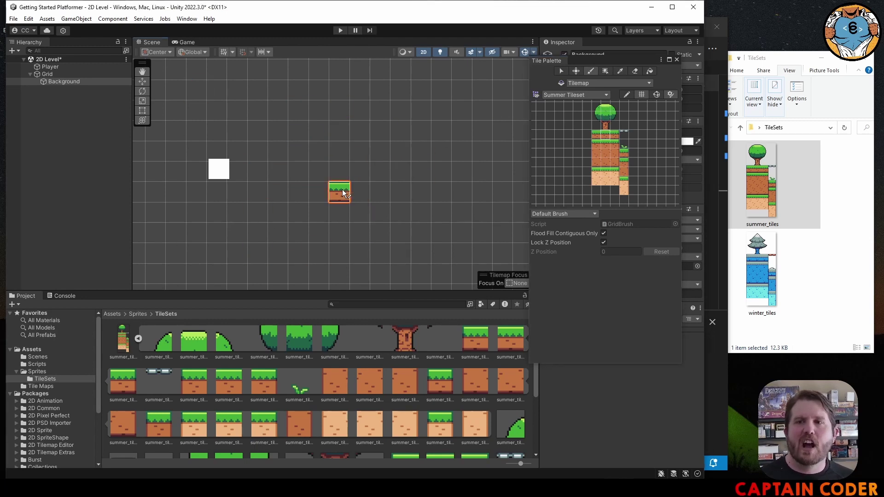
key(ctrl+z)
Stamp the three-by-three grass-topped dirt block from the palette onto the tilemap beside the player using the brush.
click(590, 71)
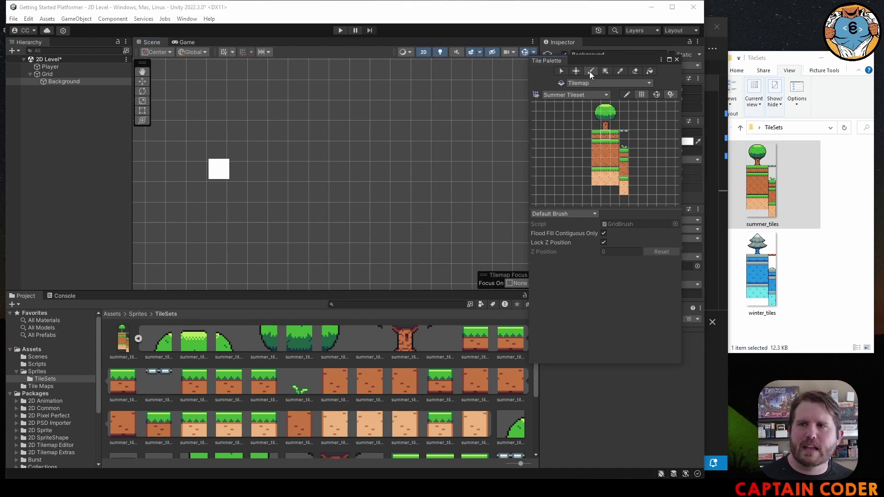
click(590, 71)
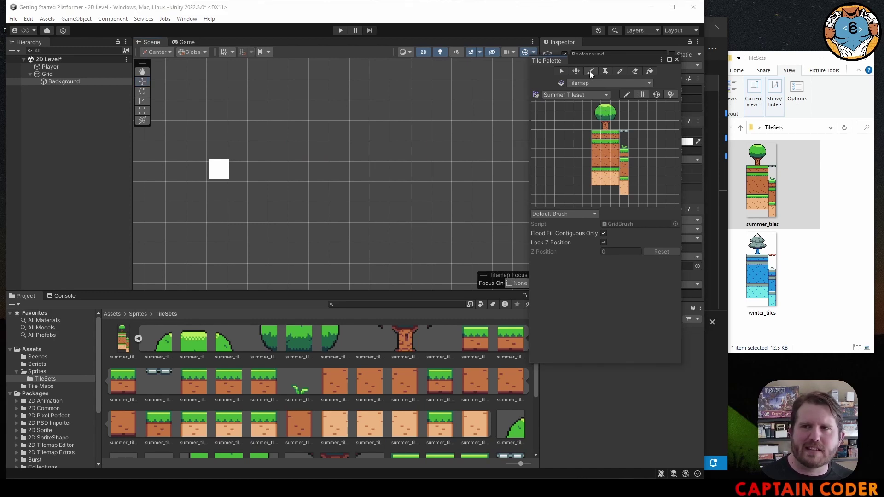
click(590, 71)
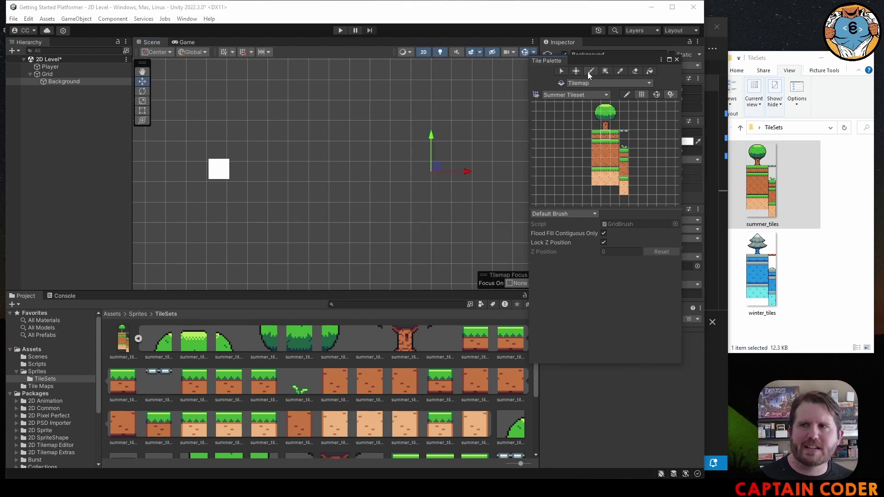
click(588, 72)
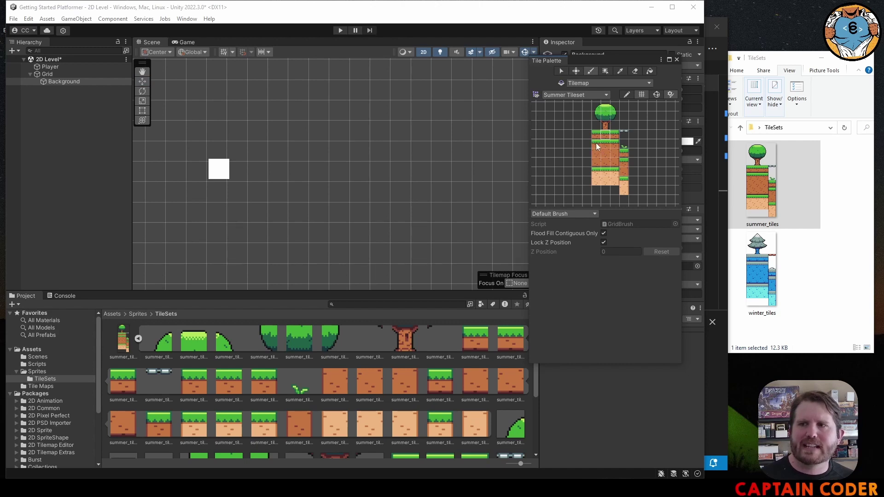
key(i)
drag(595, 142, 615, 165)
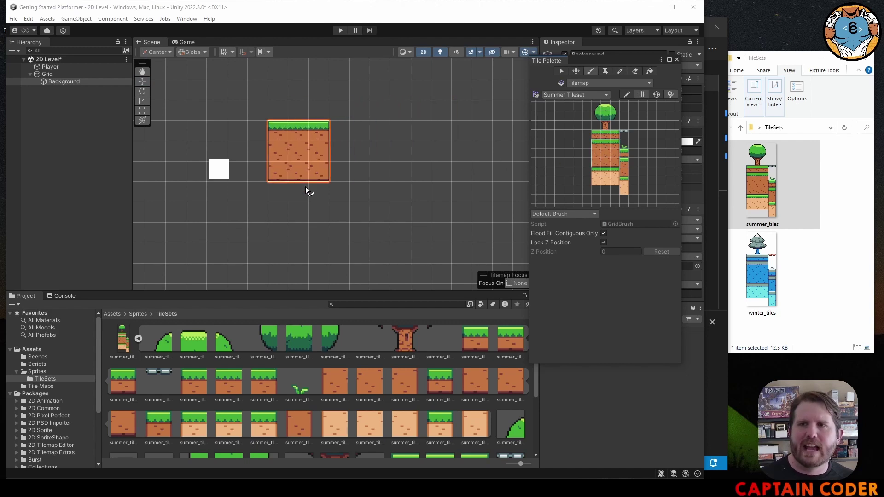
click(320, 167)
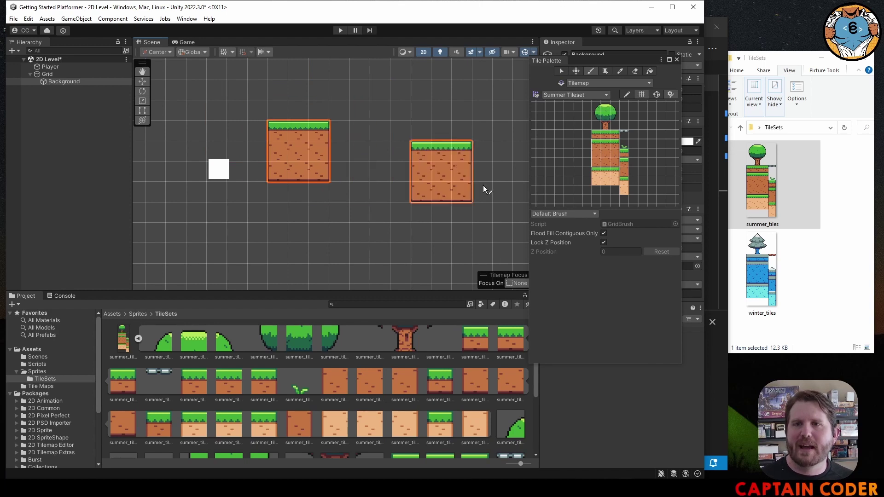
Widen the ground block to a ten-tile-long platform by painting three-tile-high grass-and-dirt columns beside it.
drag(614, 146, 616, 163)
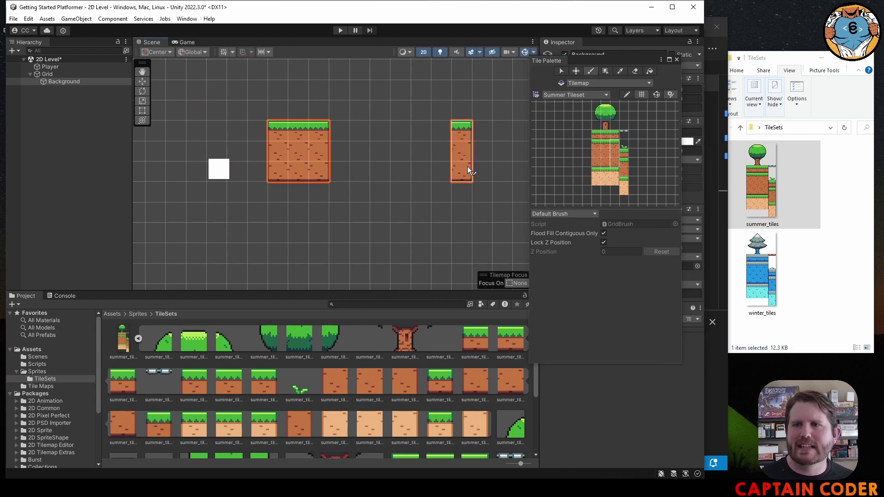
click(467, 166)
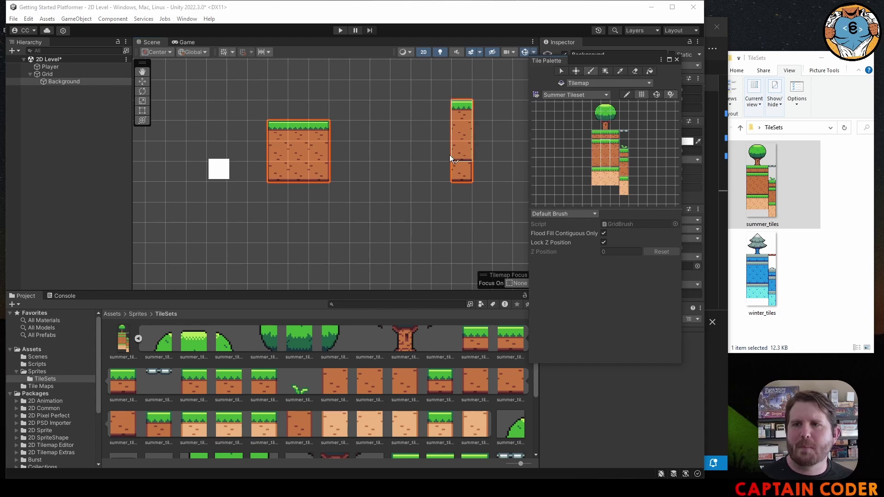
click(443, 167)
click(415, 164)
drag(410, 164, 347, 164)
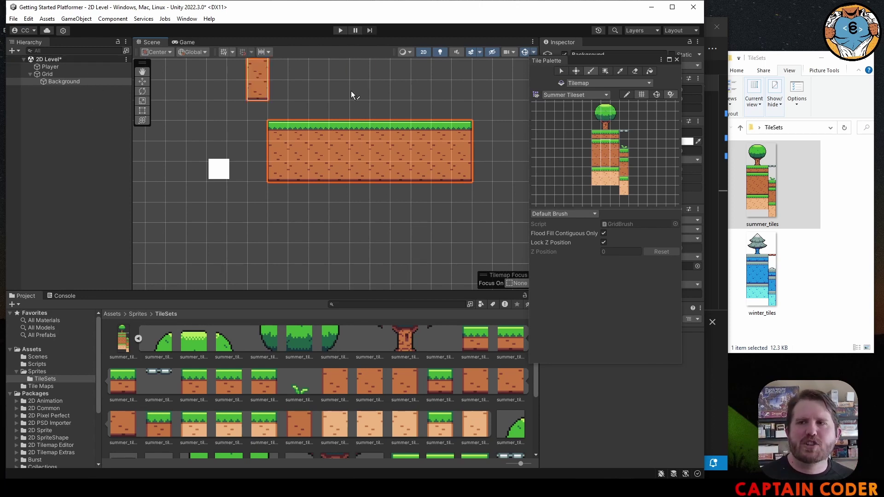
Pick the three-by-two grass-topped sand block from the palette and stamp it onto the far right end of the platform.
click(592, 69)
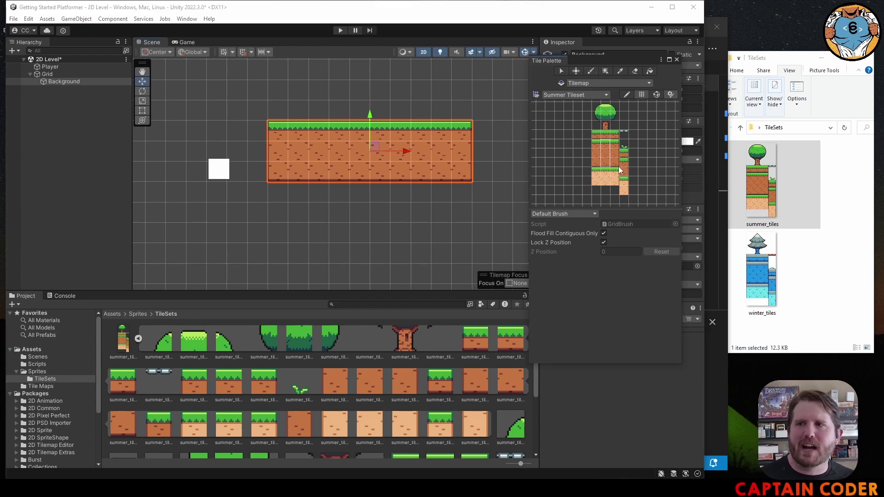
click(600, 147)
drag(595, 172, 611, 182)
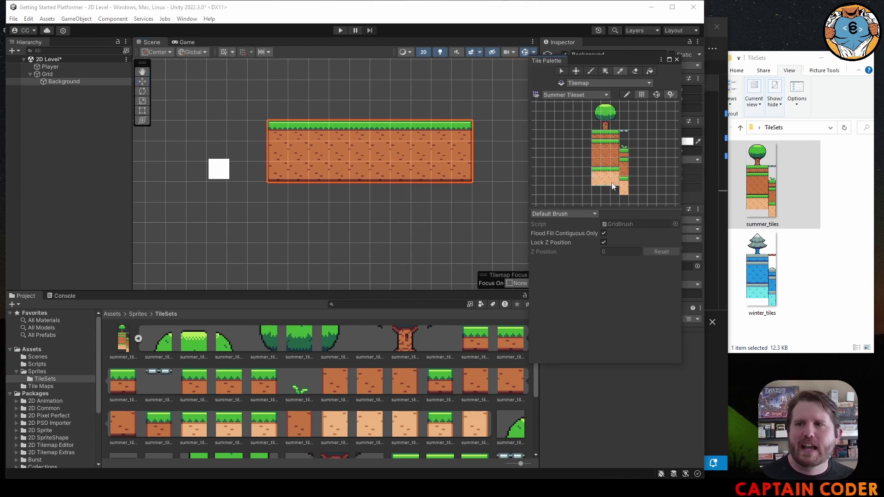
click(469, 129)
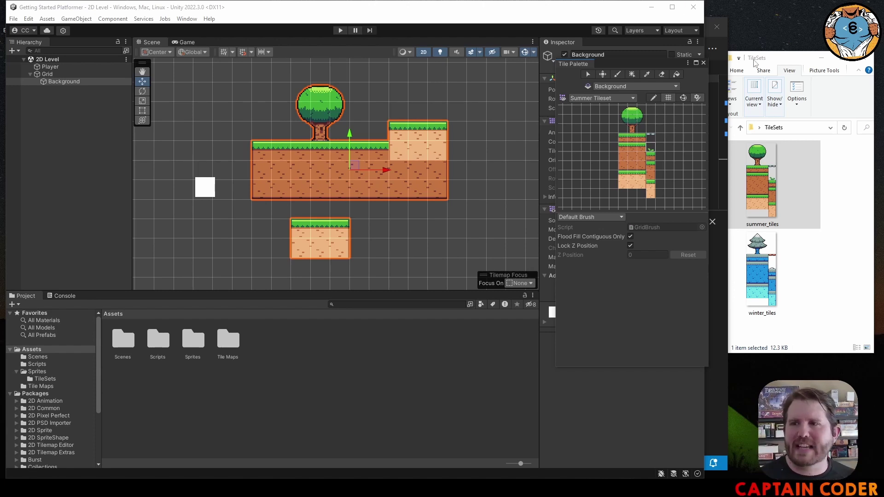
Paint the small sprout tile over the tree trunk on the Background tilemap, and undo it.
click(653, 145)
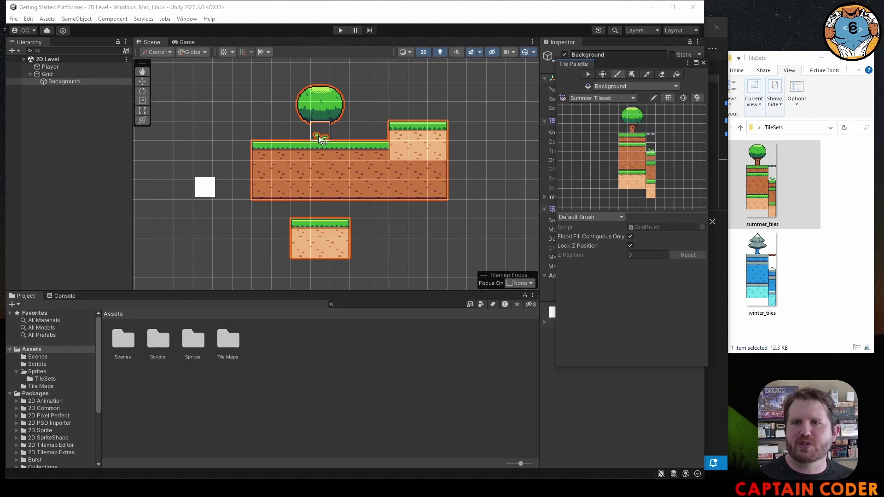
click(320, 135)
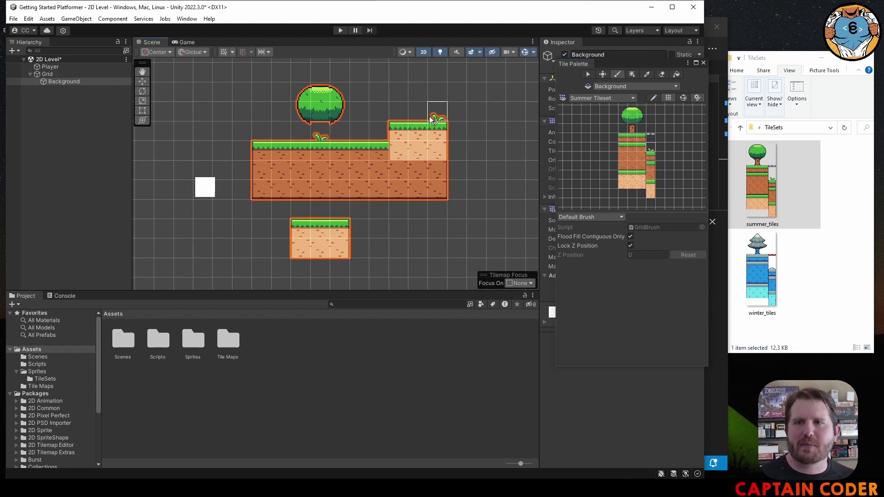
key(ctrl+z)
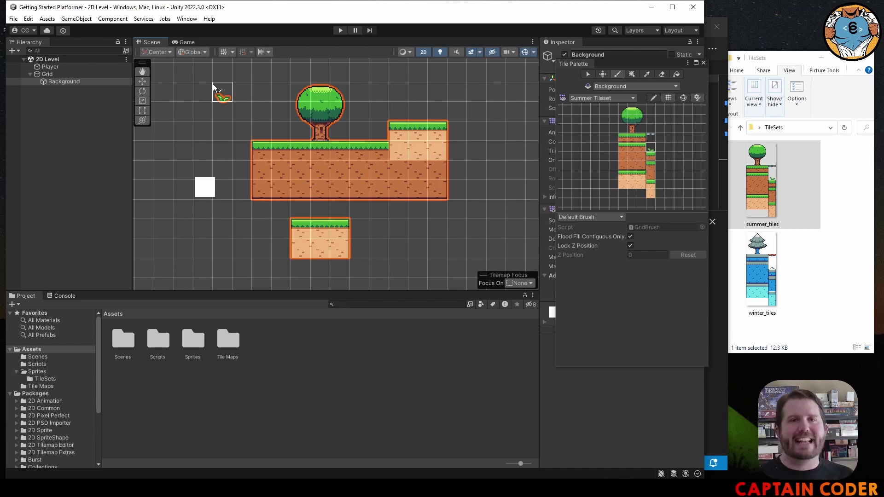
Create a second rectangular tilemap under the Grid and name it Foreground.
right_click(61, 75)
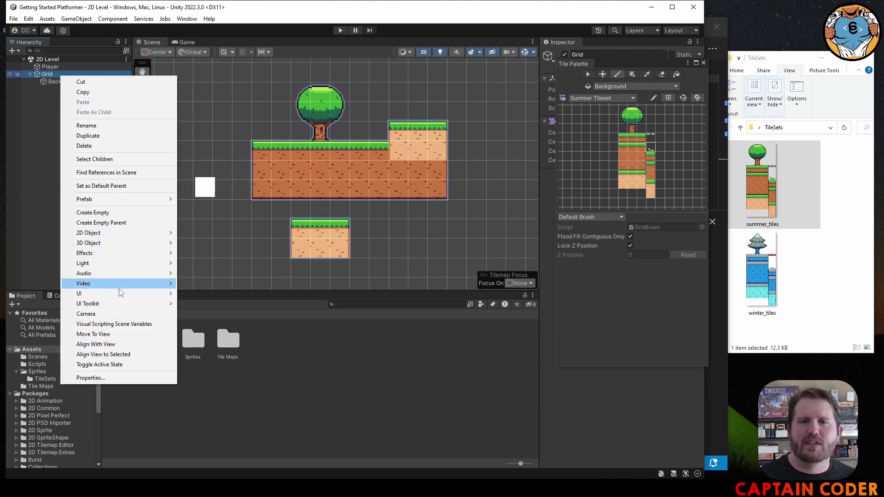
mouse_move(118, 234)
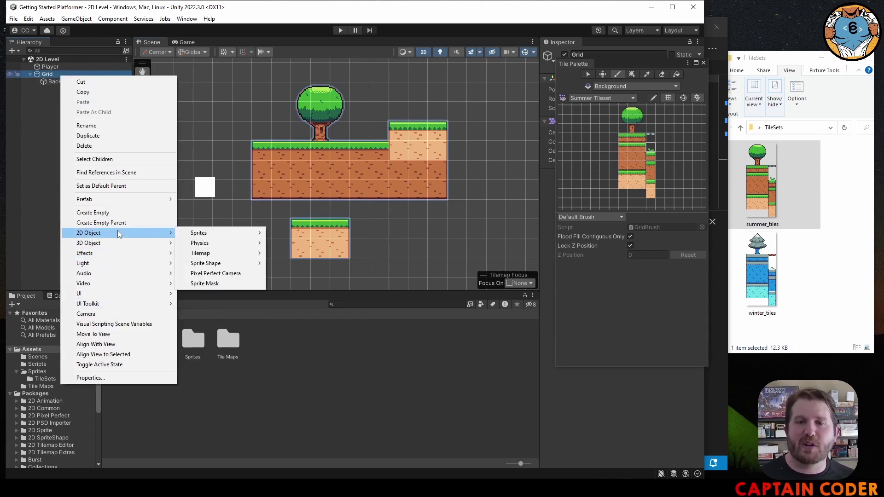
mouse_move(214, 258)
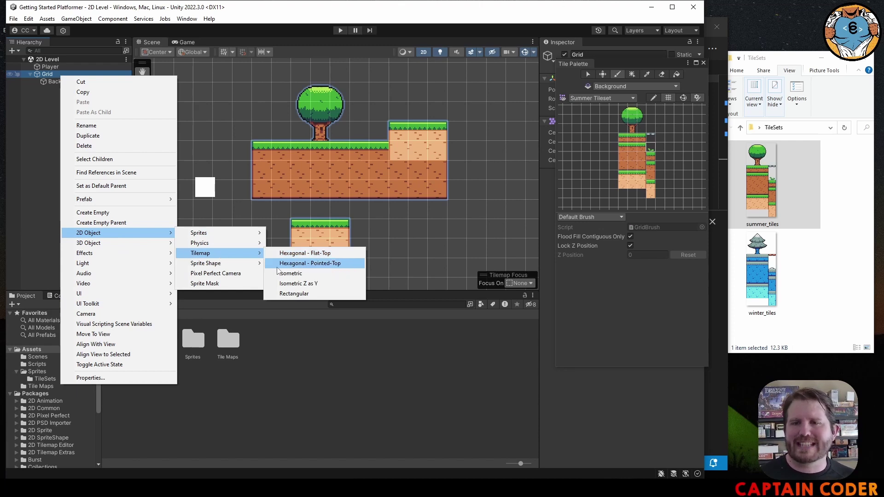
click(294, 294)
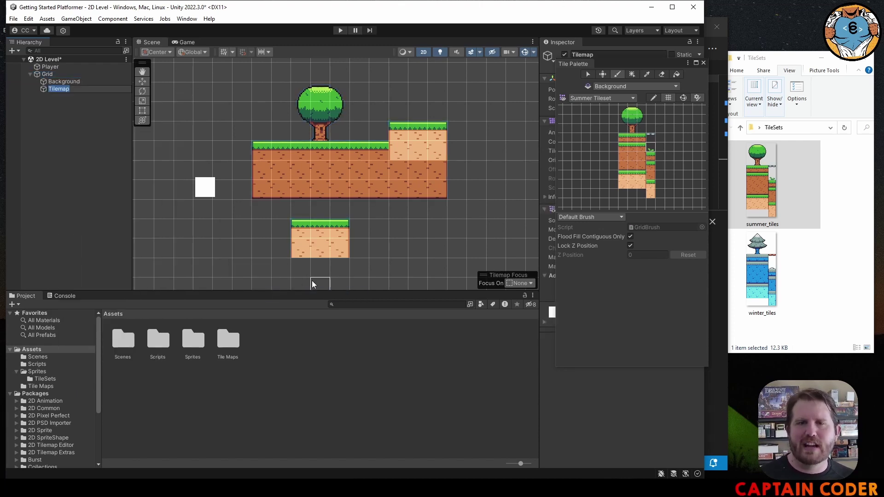
text(Foreground)
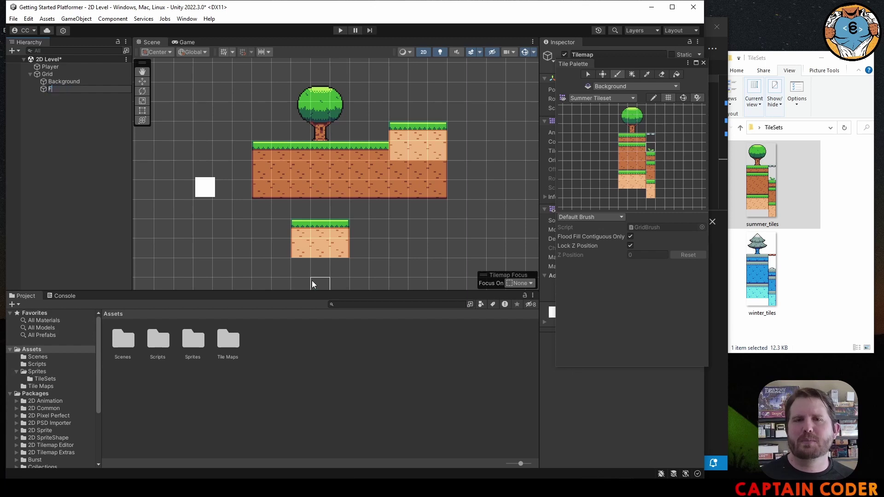
key(Return)
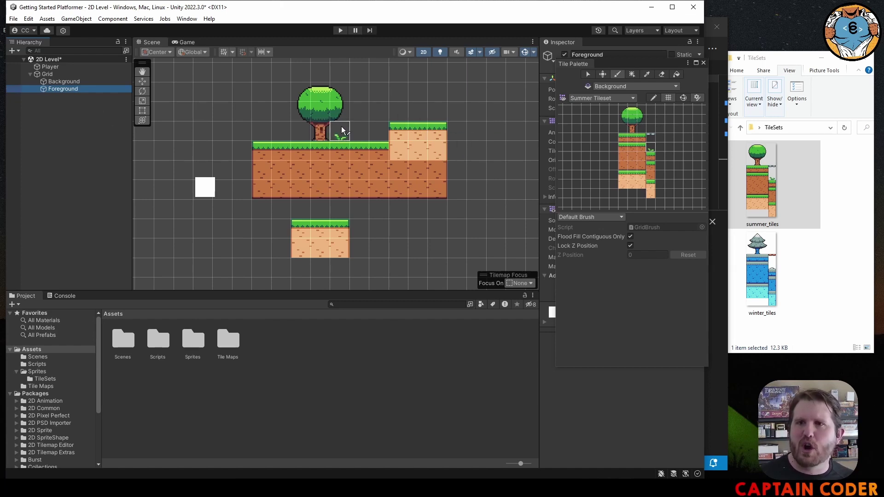
Make Foreground the active tilemap for painting in the Tile Palette.
click(606, 87)
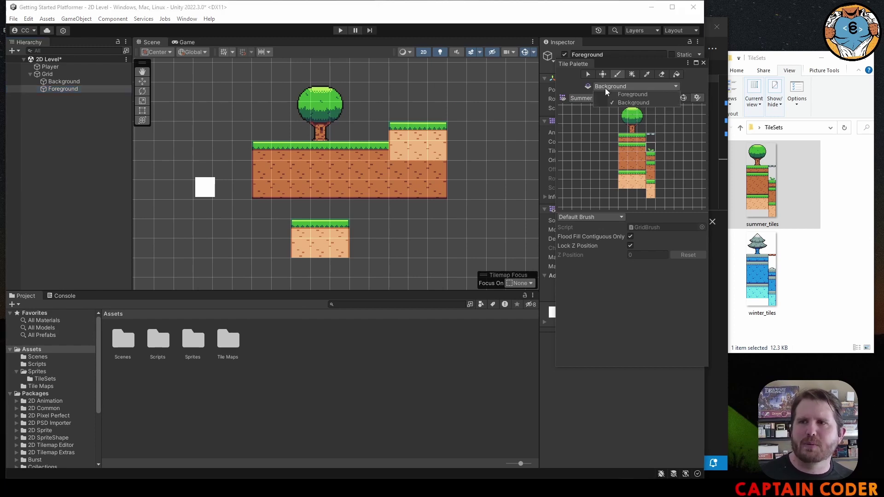
click(634, 103)
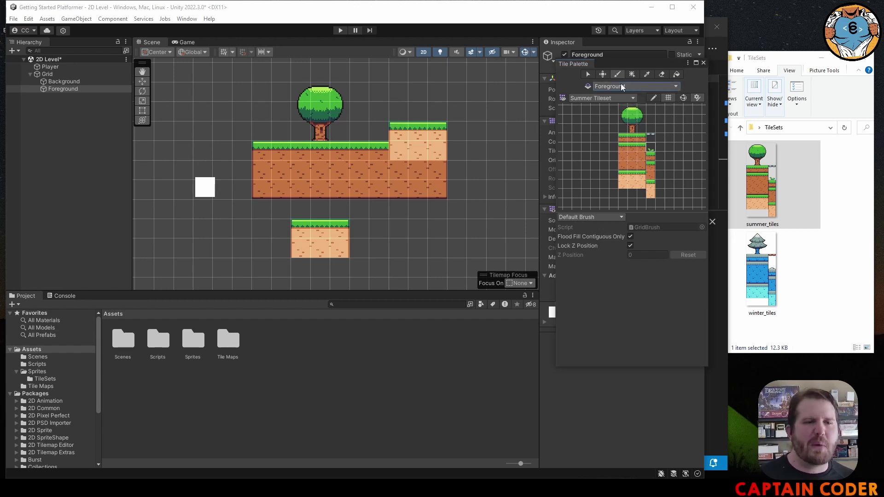
click(621, 86)
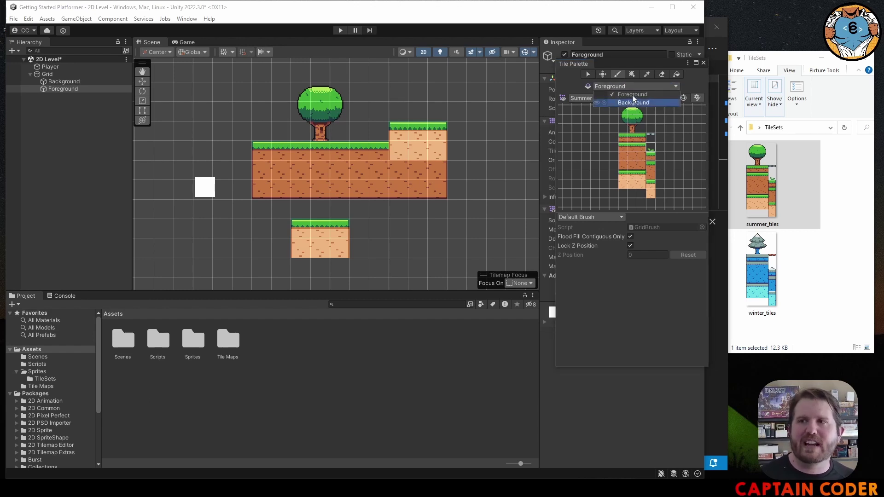
click(631, 94)
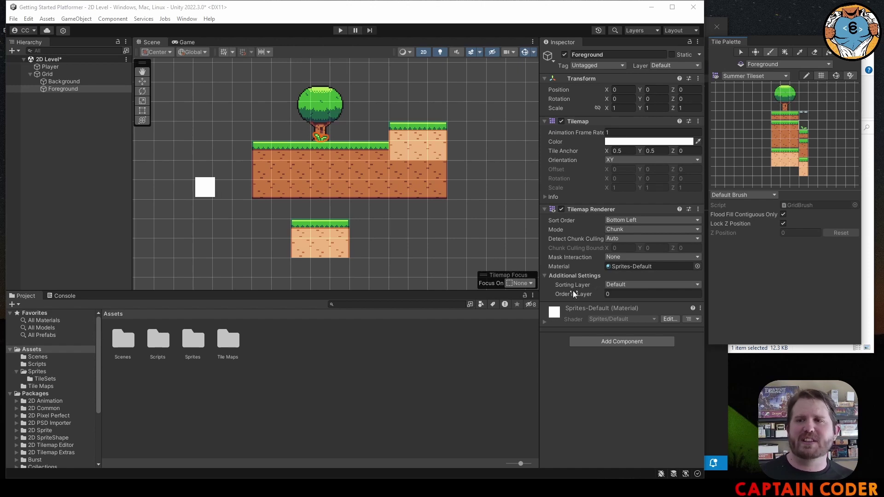
From the Background tilemap's sorting layer setting, add two new sorting layers named Background and Foreground, in that order.
click(77, 82)
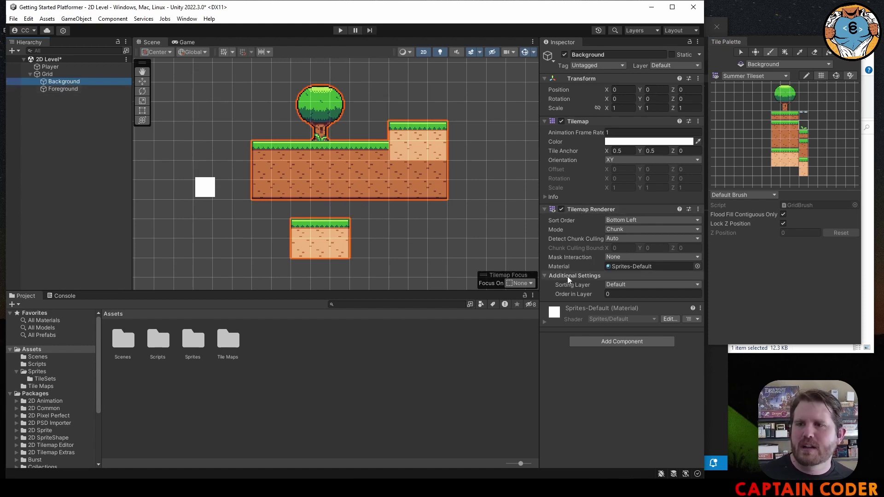
click(636, 284)
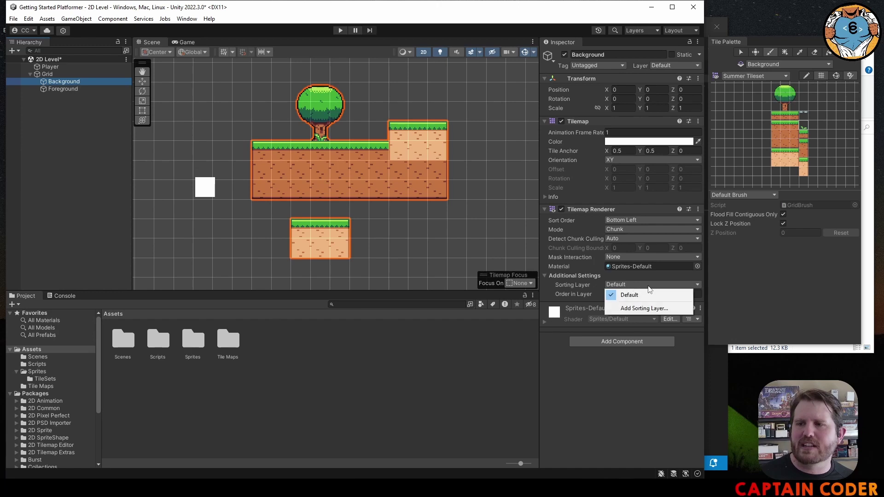
click(640, 286)
click(618, 284)
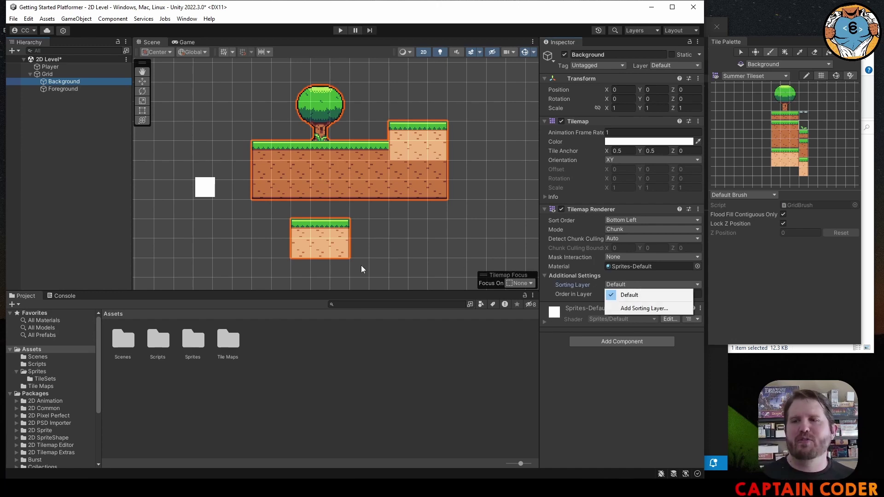
click(643, 308)
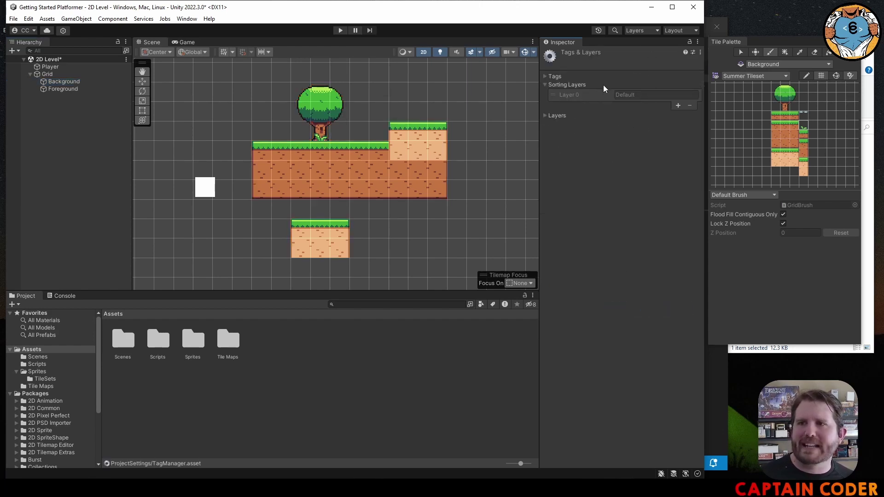
click(678, 106)
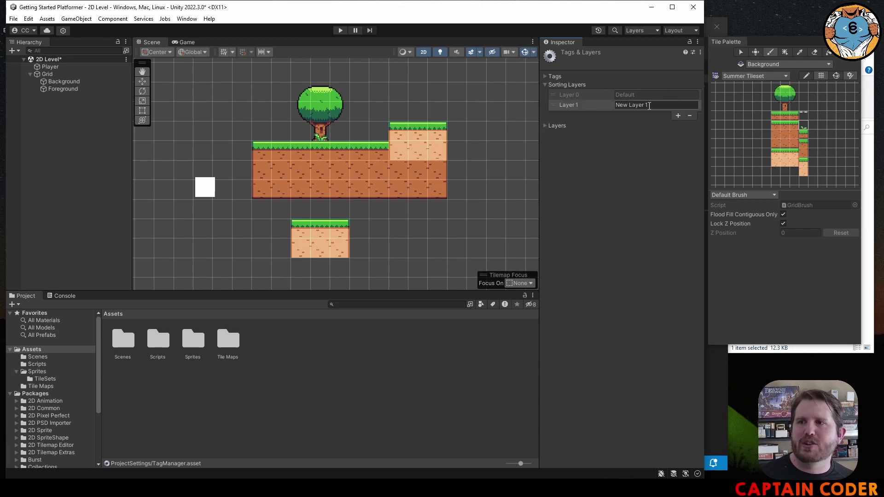
click(649, 105)
text(Background)
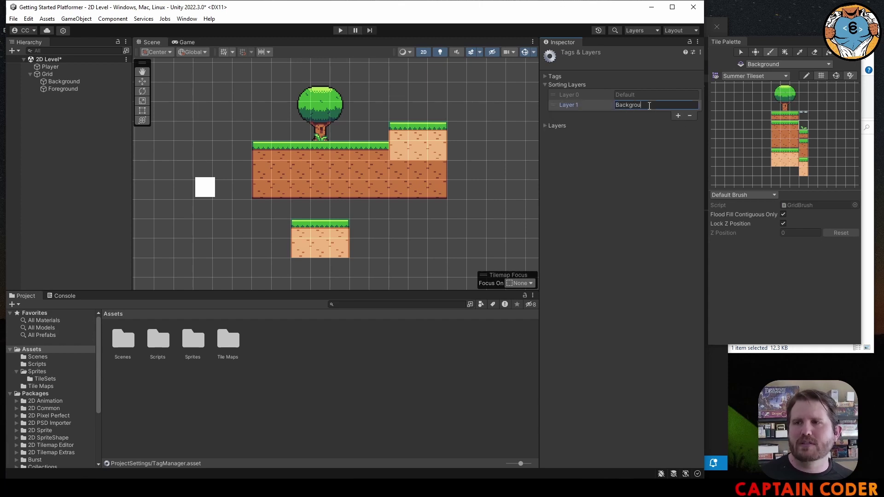
click(678, 115)
text(Foreground)
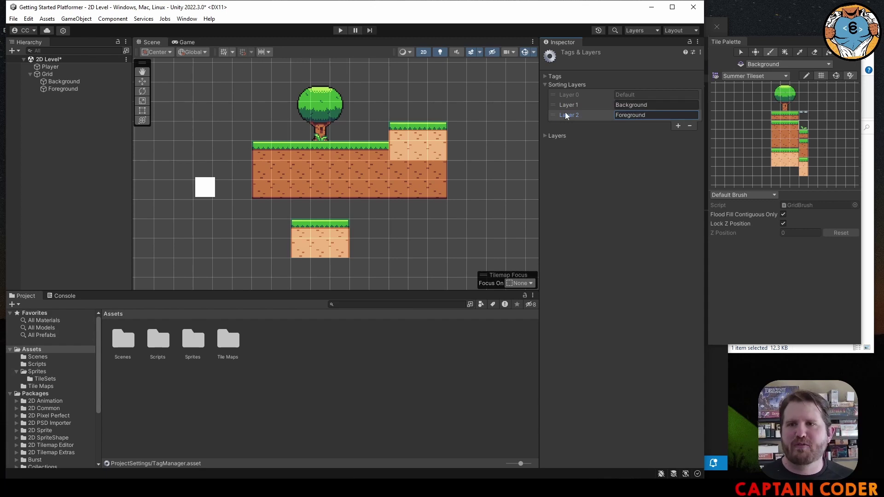
Assign the Background tilemap's renderer to the Background sorting layer.
click(74, 82)
click(63, 90)
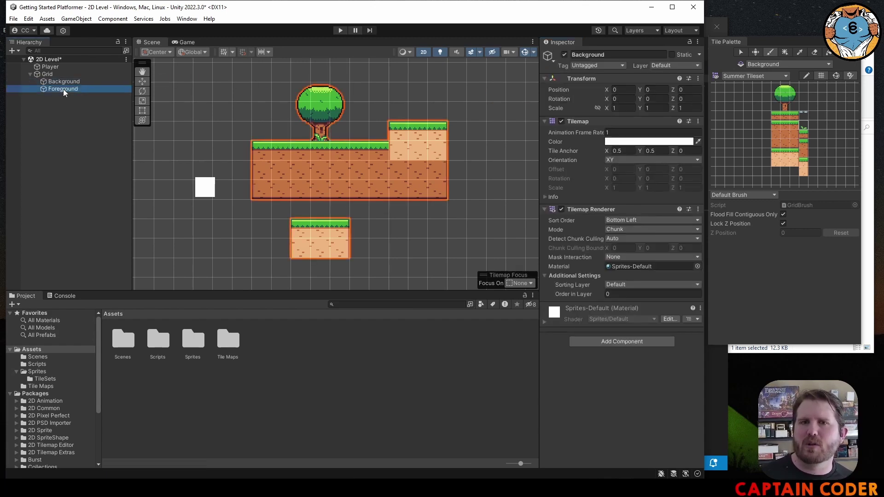
click(63, 81)
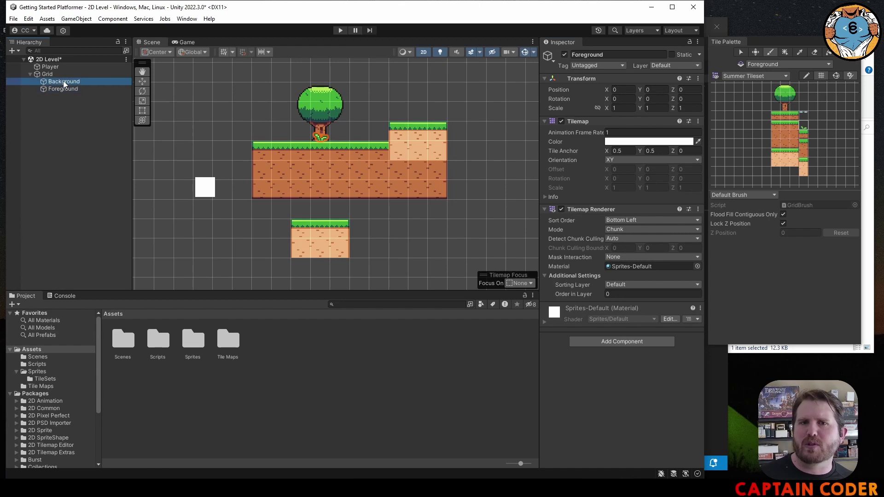
click(631, 284)
click(640, 306)
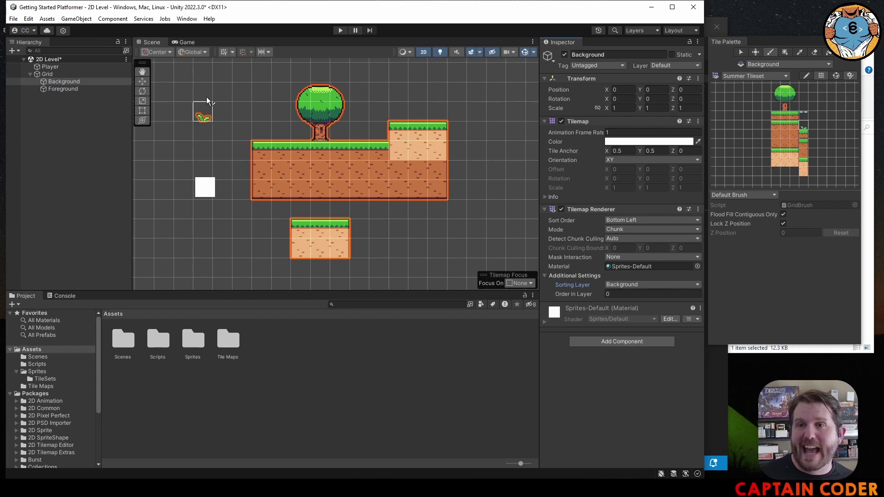
Examine the order of the sorting layers in the project's Tags & Layers settings, with the user layers list collapsed.
click(74, 87)
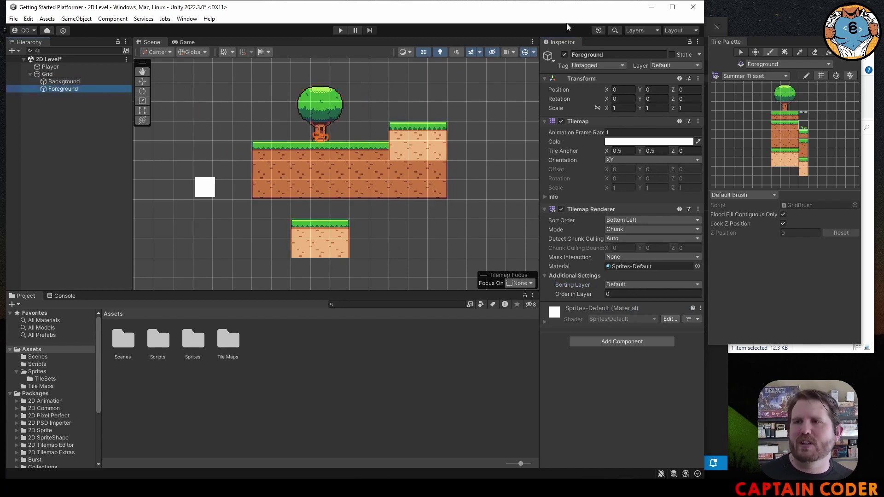
click(676, 65)
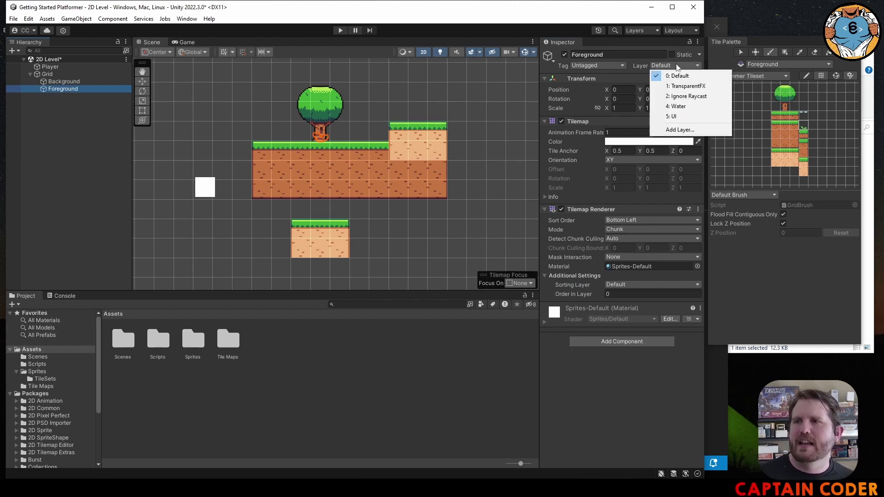
click(675, 132)
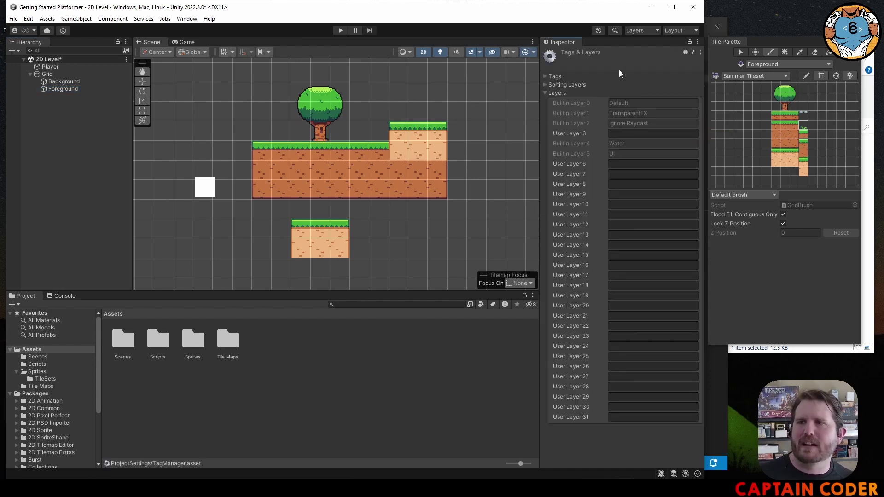
click(552, 85)
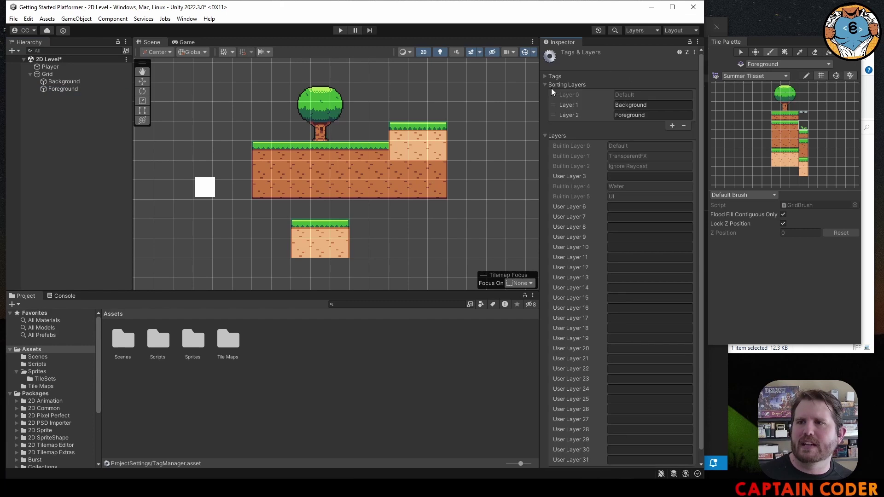
click(552, 134)
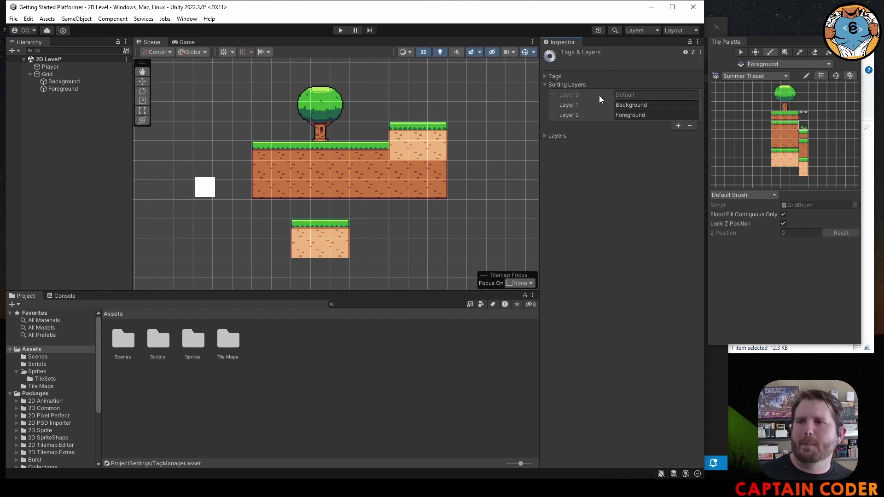
click(647, 106)
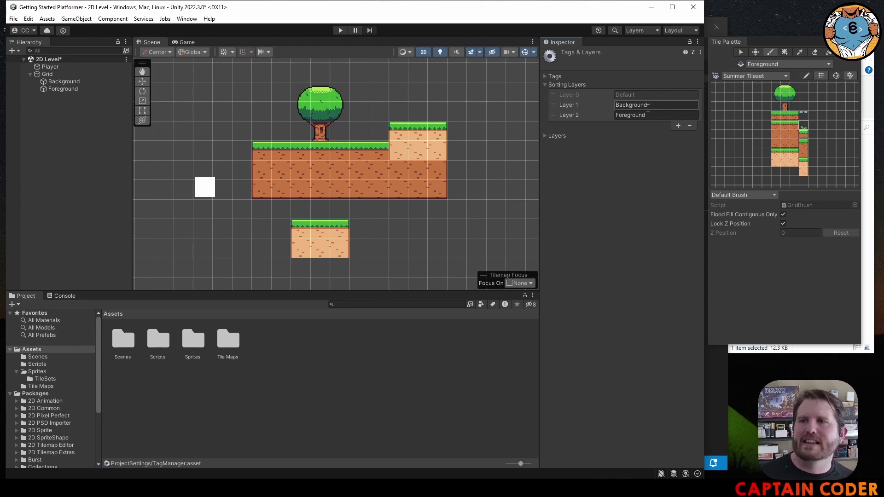
click(646, 115)
click(601, 120)
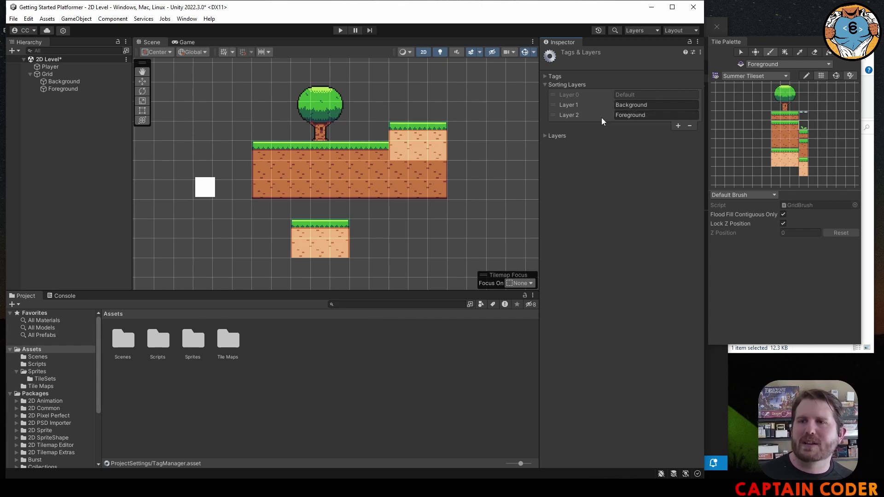
Assign the Foreground tilemap's renderer to the Foreground sorting layer.
click(82, 89)
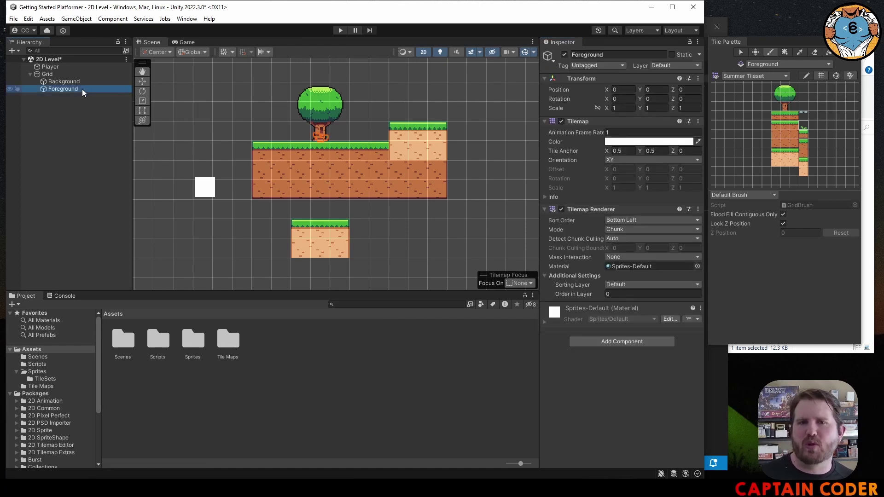
click(627, 284)
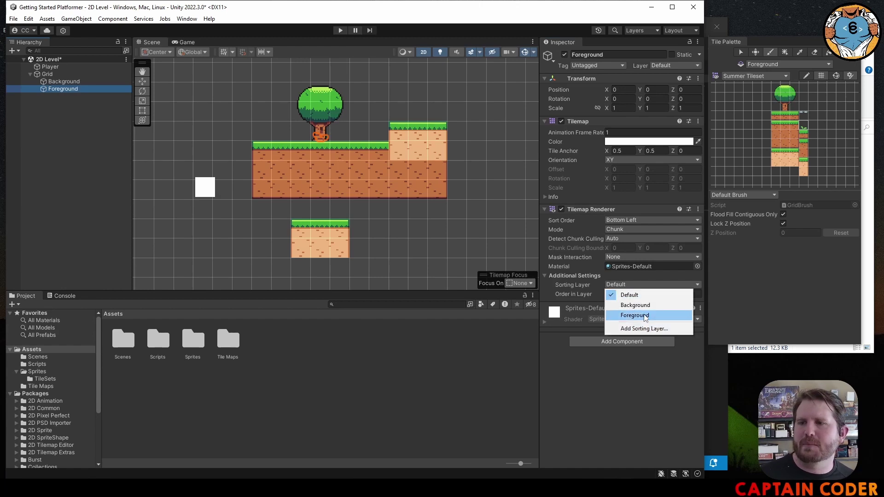
click(644, 314)
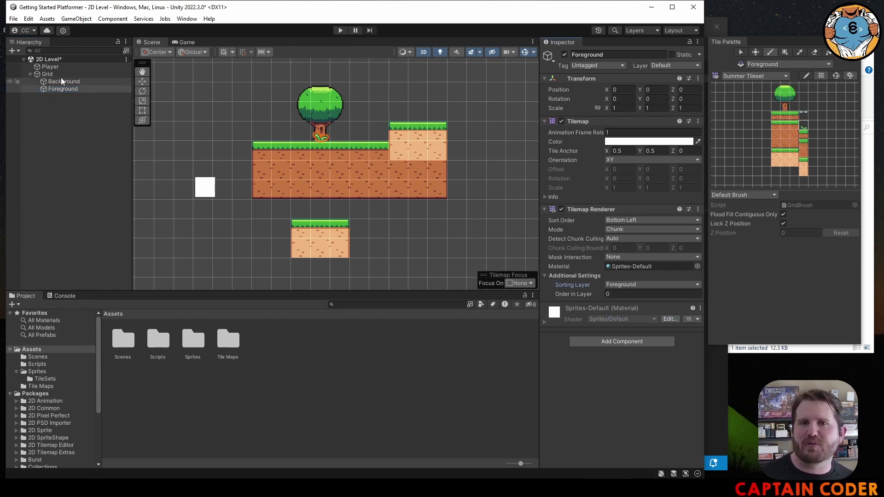
Move the Player square onto the platform at the tree trunk, to about X -1.67, Y 3.57.
click(50, 68)
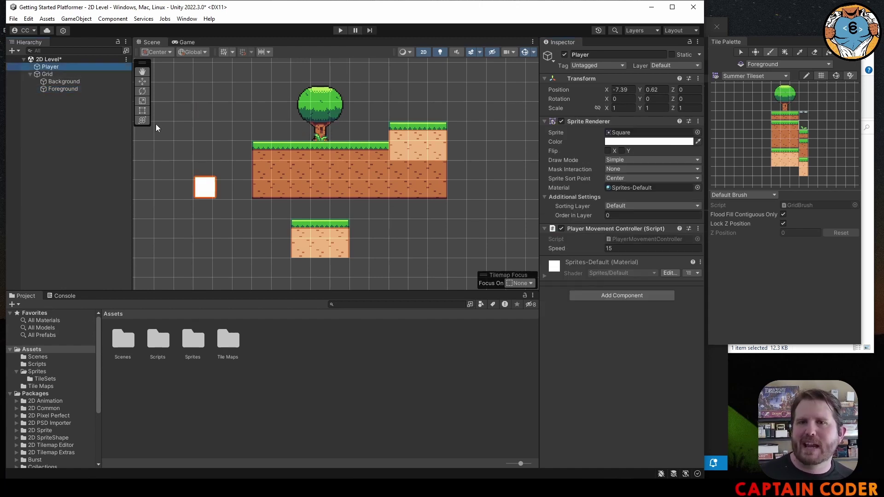
click(142, 82)
drag(205, 152, 219, 105)
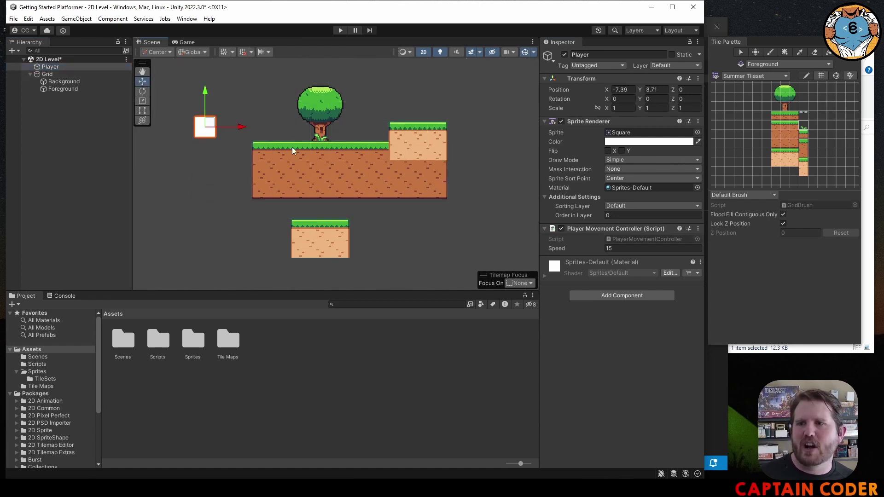
click(75, 68)
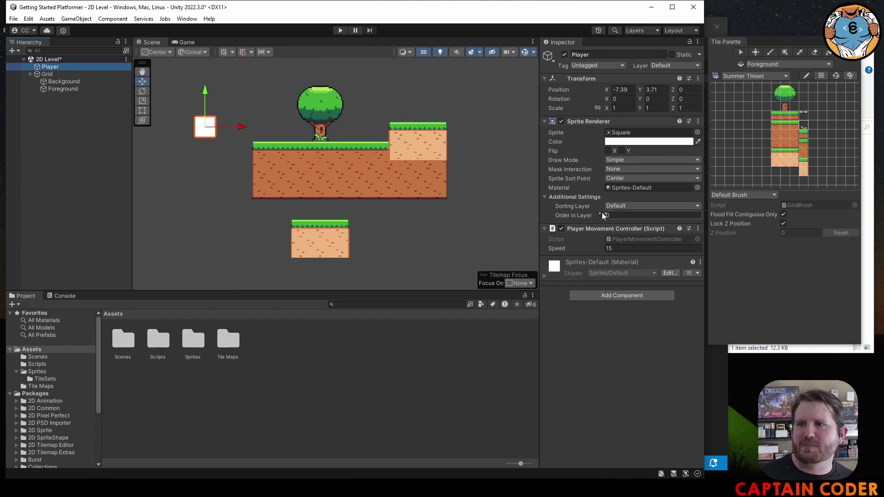
drag(232, 127, 341, 132)
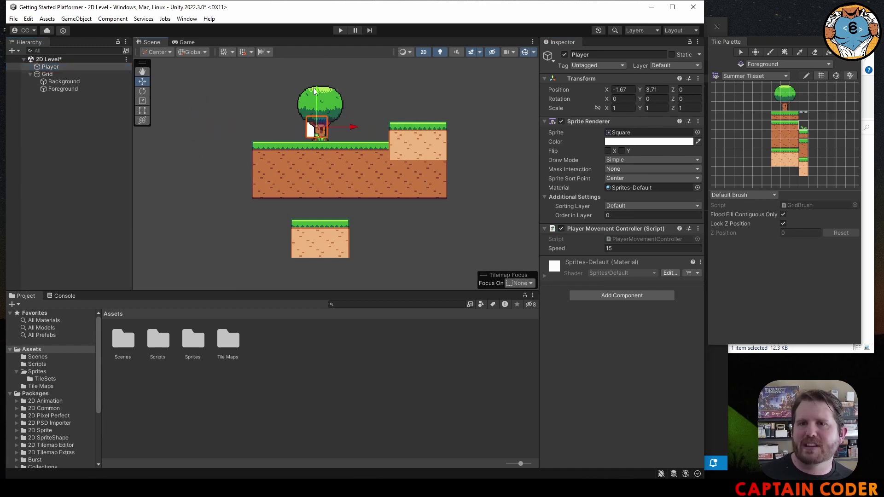
drag(314, 90, 319, 93)
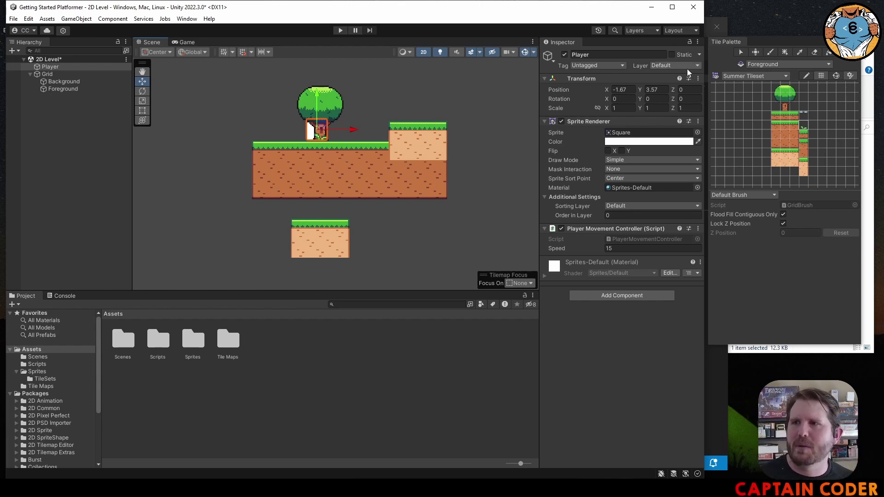
Add a sorting layer named Player and place it between Background and Foreground.
click(641, 206)
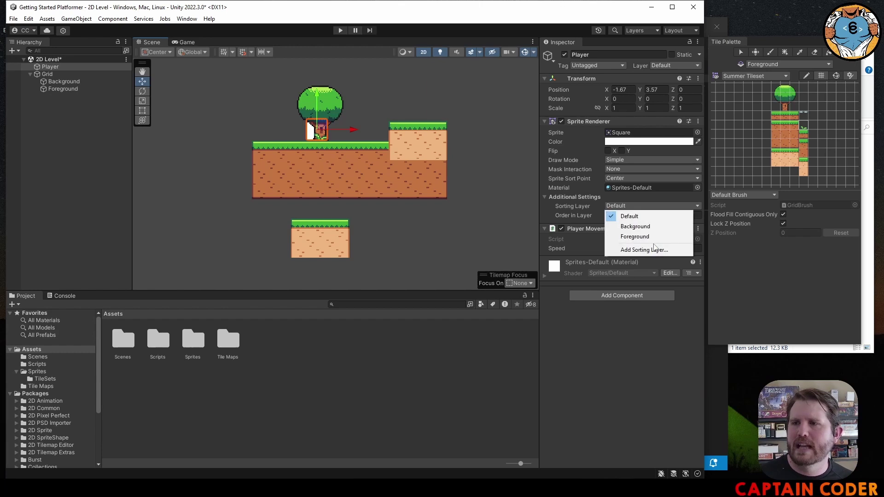
click(656, 250)
click(678, 125)
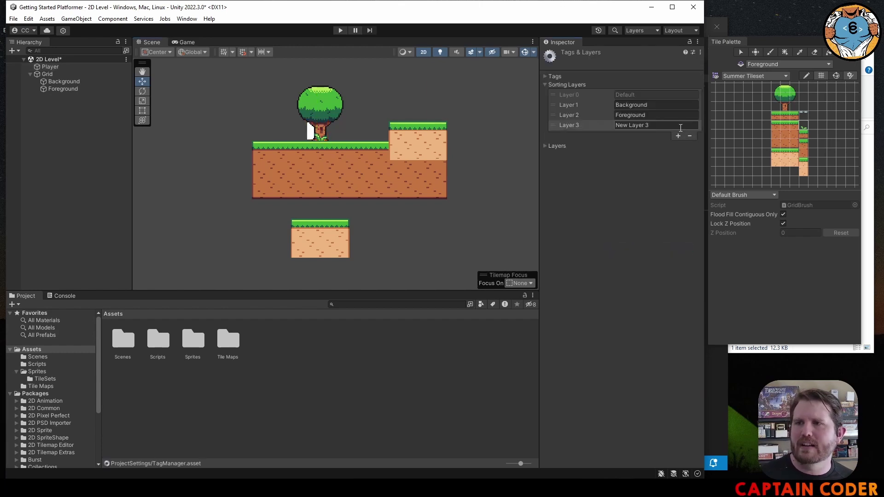
click(646, 126)
text(Player)
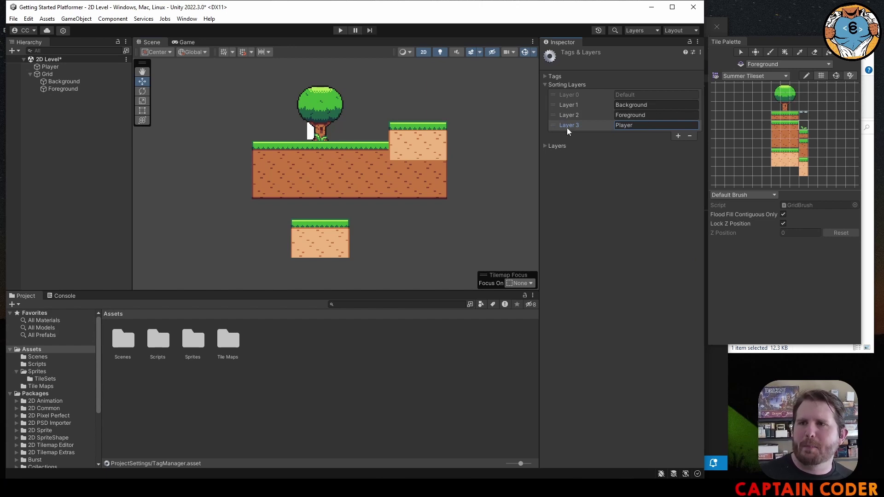
drag(563, 127, 565, 114)
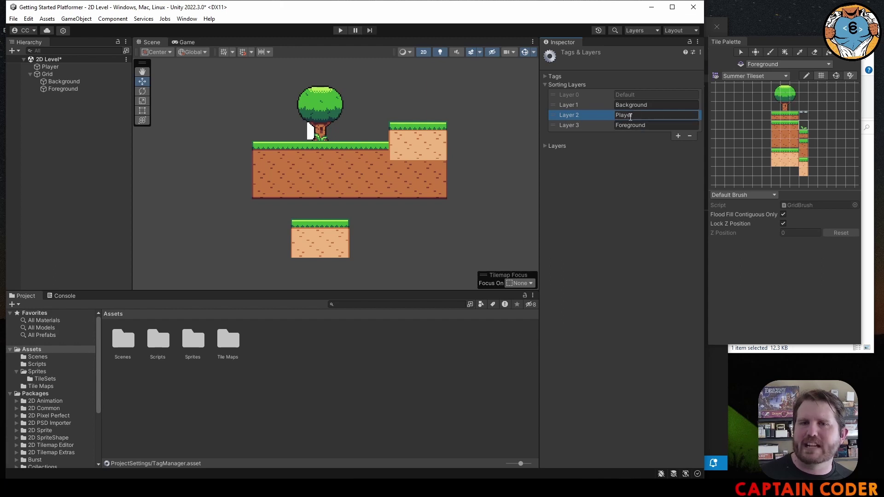
Assign the Player object's sprite renderer to the Player sorting layer.
click(52, 67)
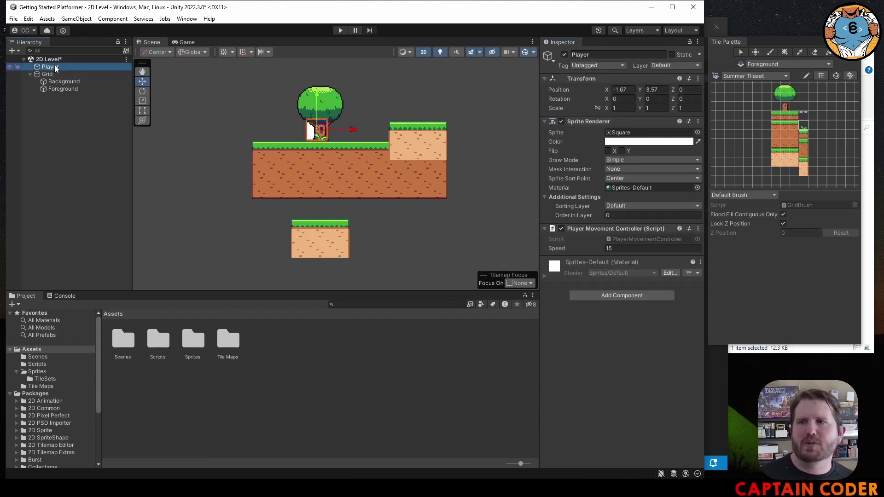
click(639, 205)
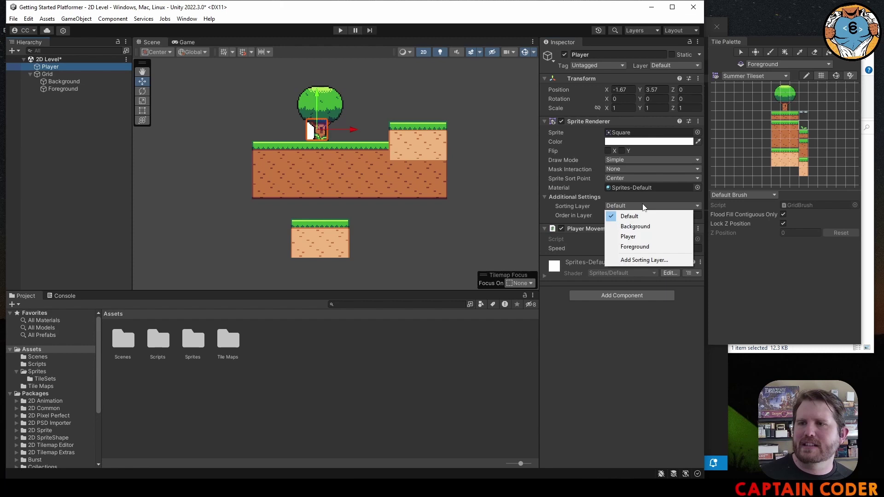
click(643, 233)
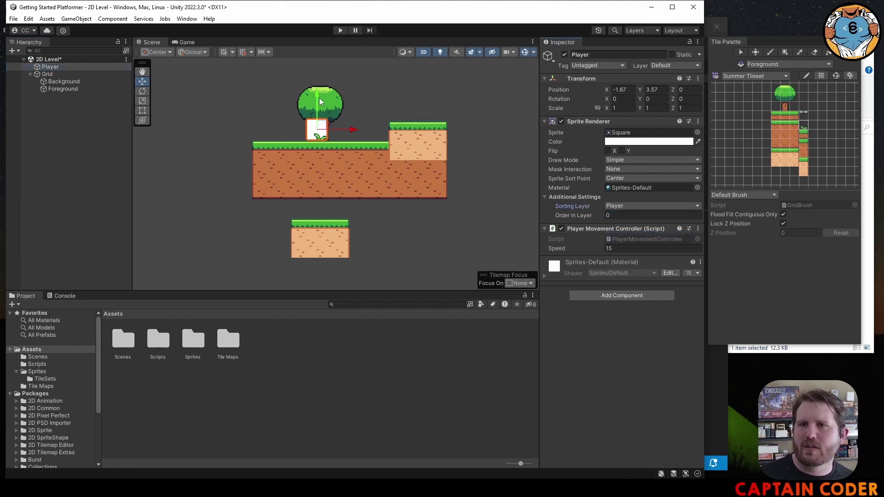
Move the Player square along the platform to just beside the tree trunk, at about X -2.47, Y 3.52.
drag(315, 96, 316, 98)
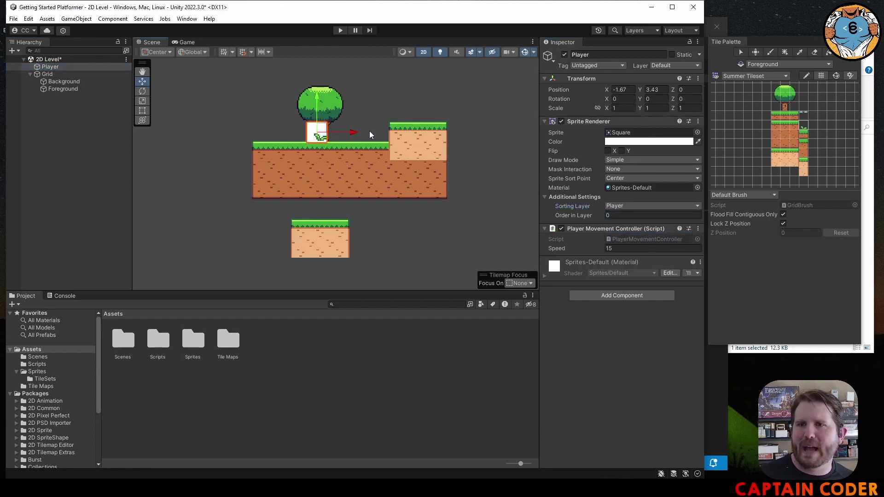
mouse_move(352, 130)
mouse_down()
mouse_move(343, 130)
mouse_move(354, 130)
mouse_up()
drag(316, 103, 316, 94)
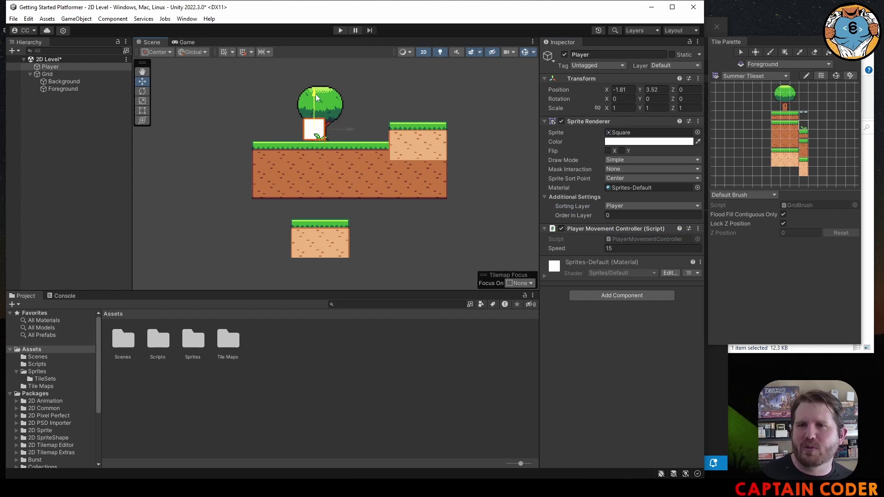
drag(347, 129, 334, 130)
drag(304, 92, 305, 93)
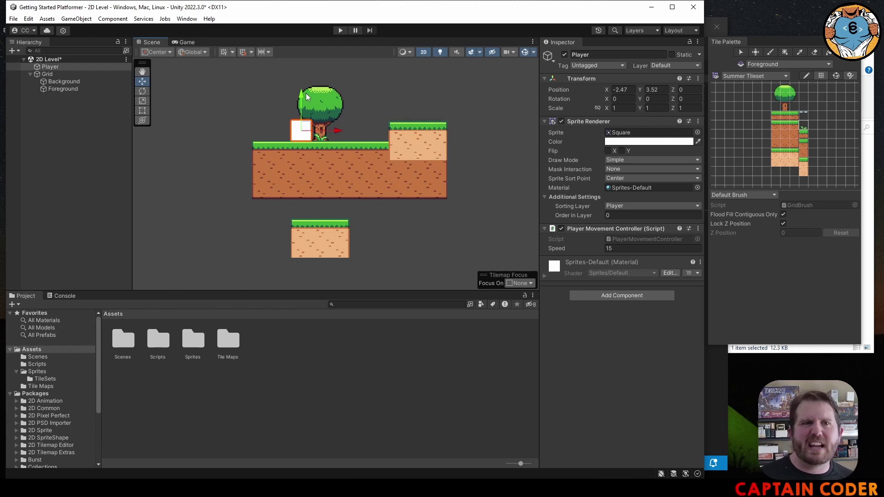
Create another rectangular tilemap under the Grid and name it Platforms.
right_click(57, 75)
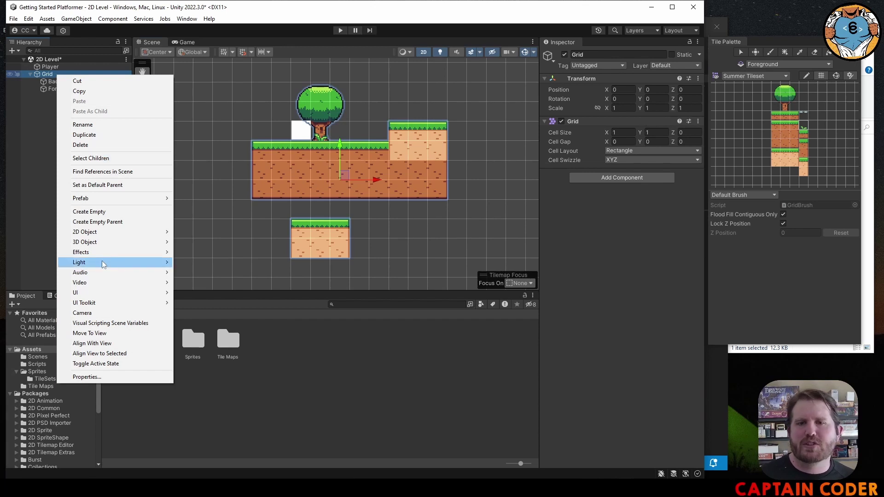
mouse_move(99, 232)
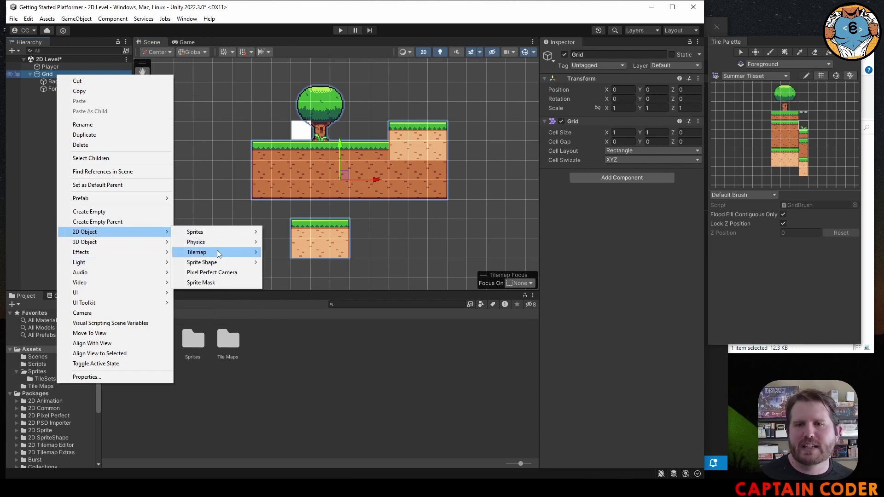
mouse_move(214, 250)
click(308, 295)
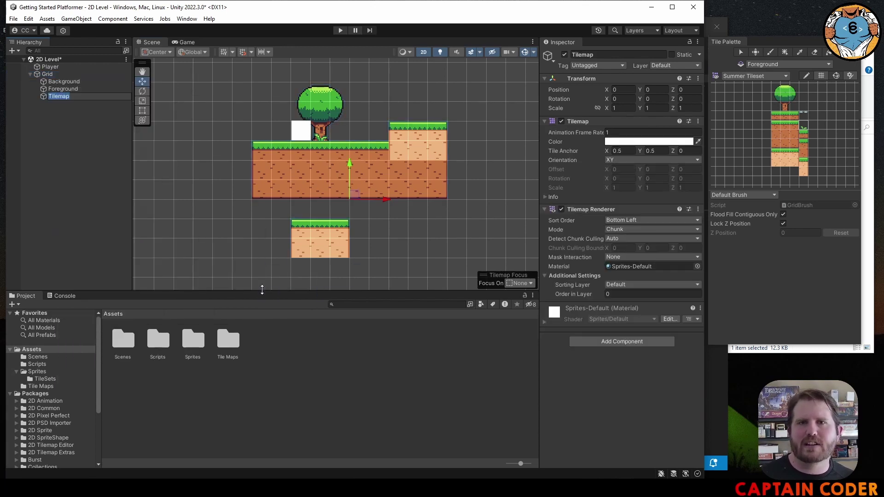
text(Playtf)
key(BackSpace)
key(BackSpace)
key(BackSpace)
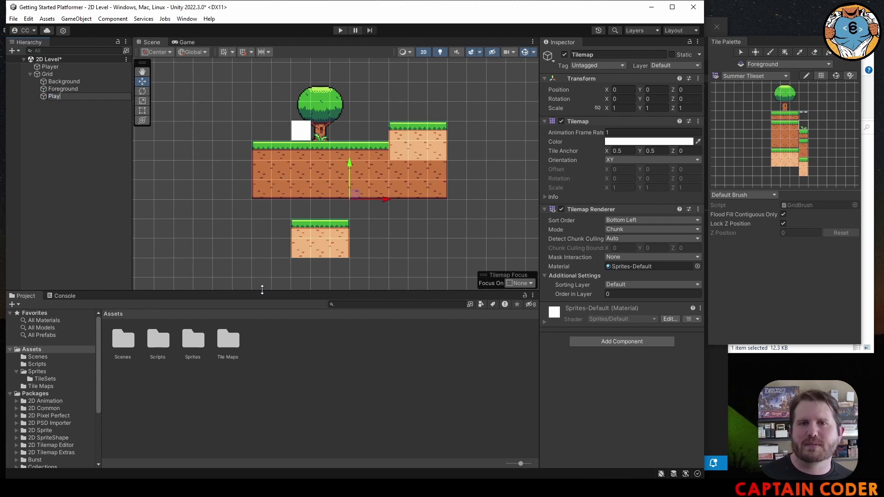
text(tforms)
key(Return)
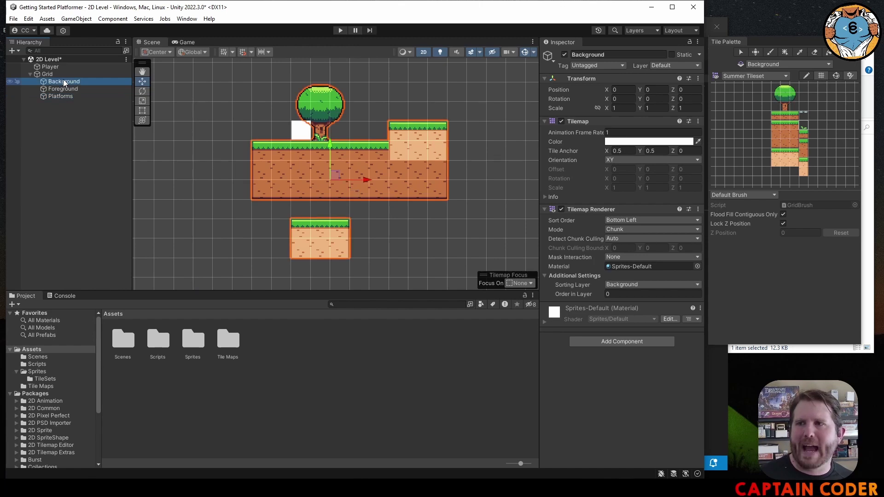
Delete the large ground block, the raised ledge and the lower platform from the Background tilemap, keeping the tree.
drag(773, 41, 612, 49)
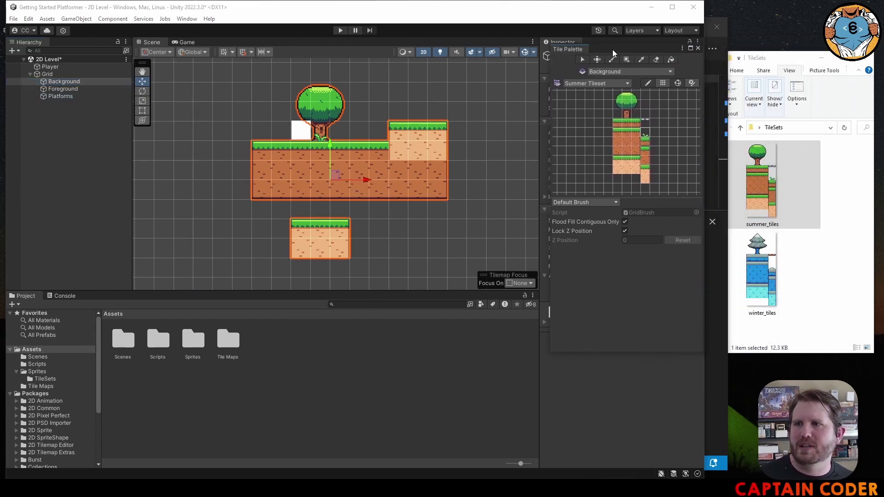
click(582, 60)
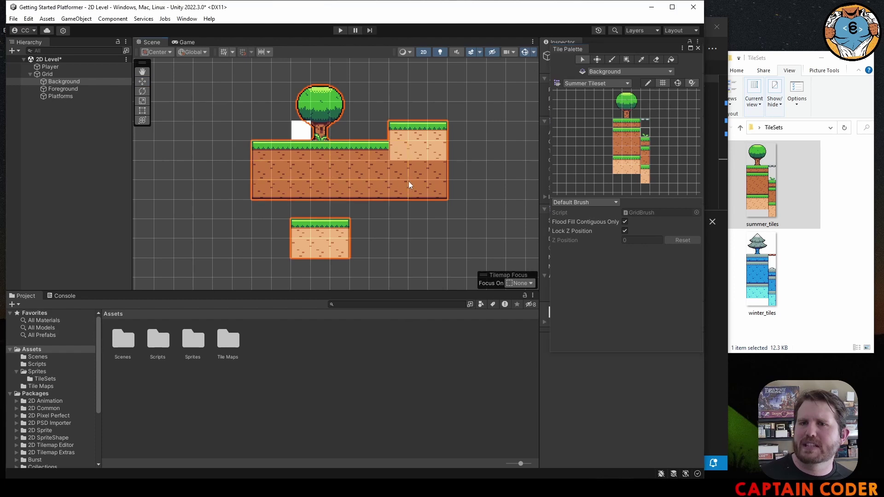
click(431, 185)
key(Delete)
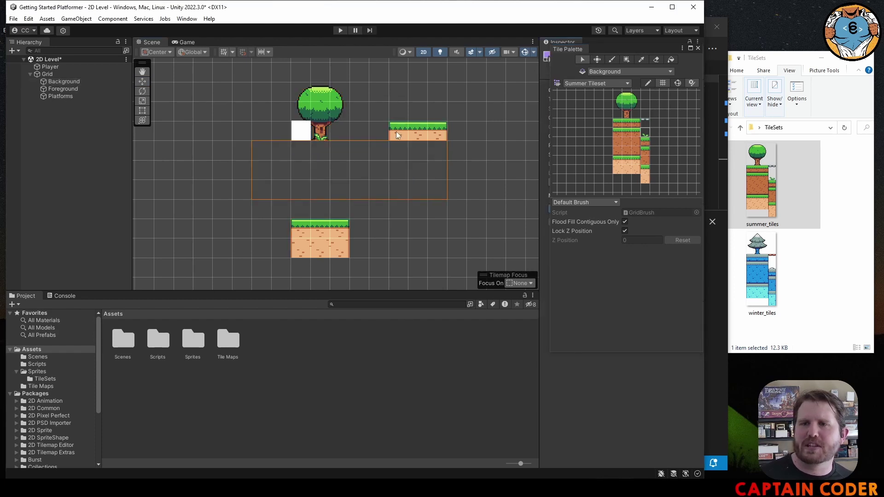
key(Escape)
drag(440, 132, 392, 124)
key(Delete)
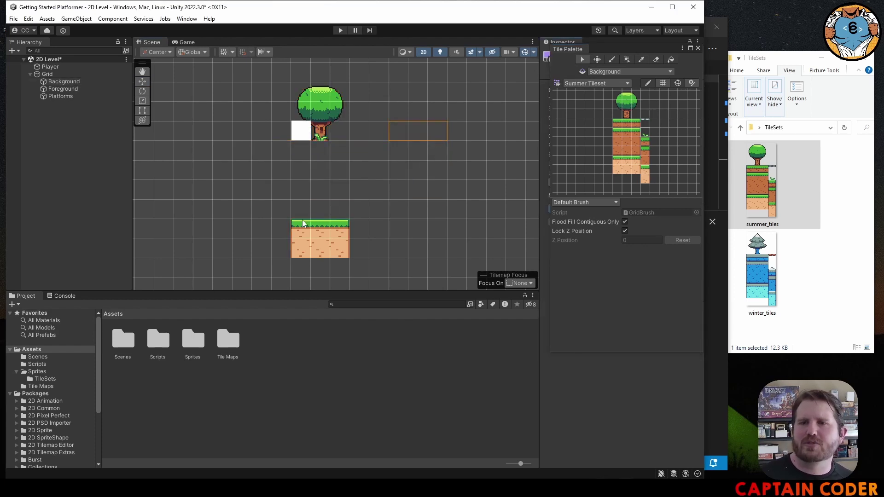
key(Escape)
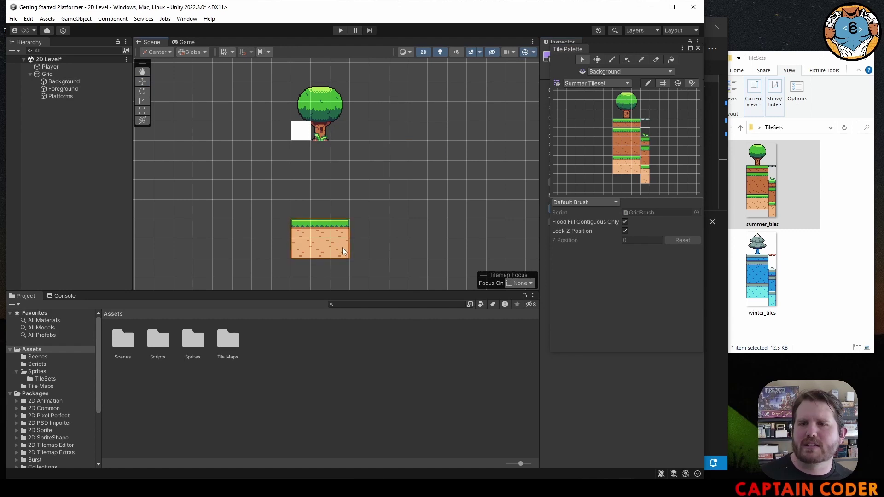
key(Delete)
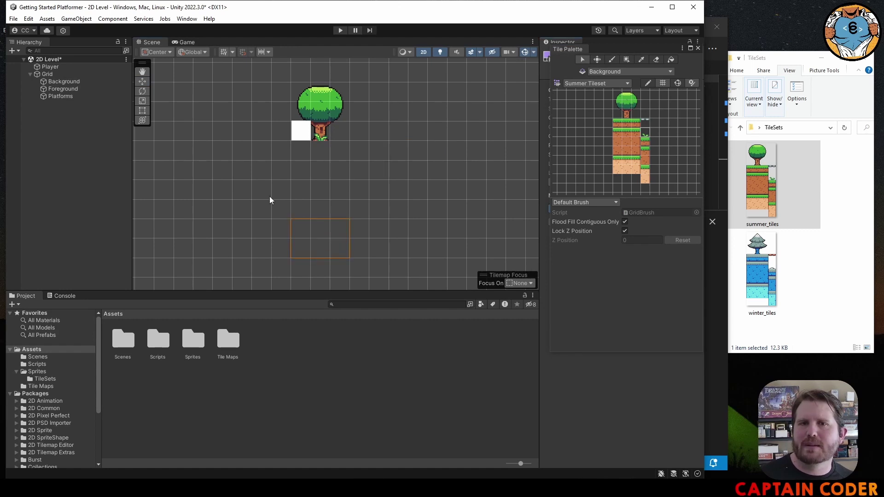
Paint a ground block seven tiles wide and three high under the tree and a three-tile-wide floating platform on the Platforms tilemap.
click(68, 96)
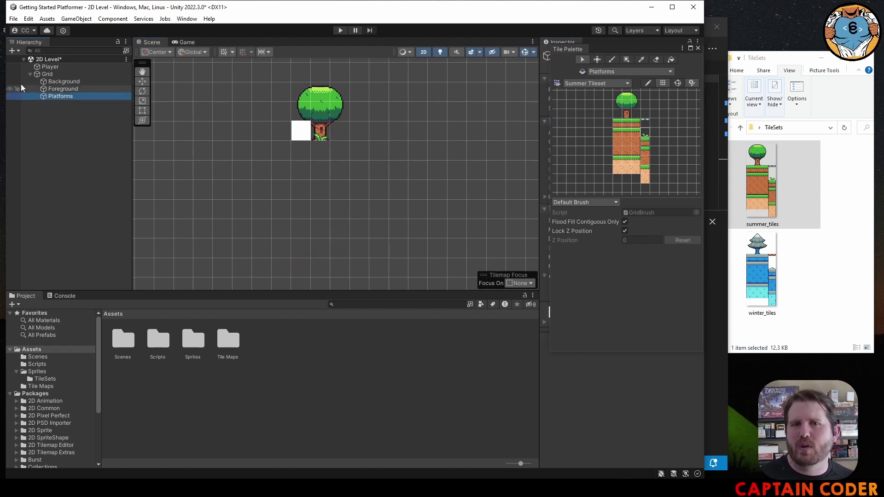
click(617, 134)
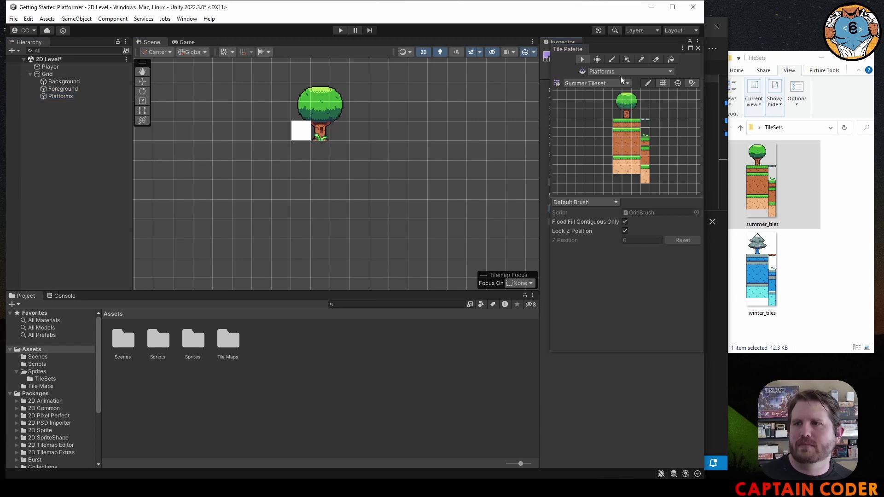
click(609, 57)
click(627, 138)
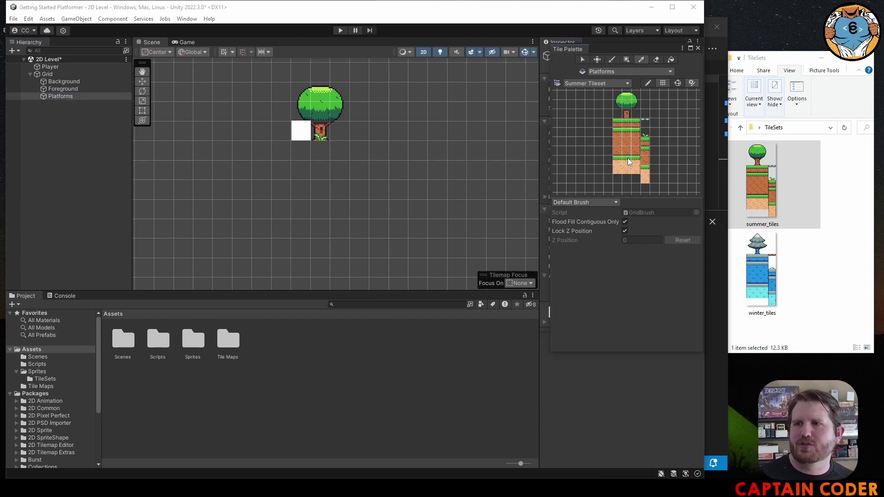
drag(308, 184, 378, 180)
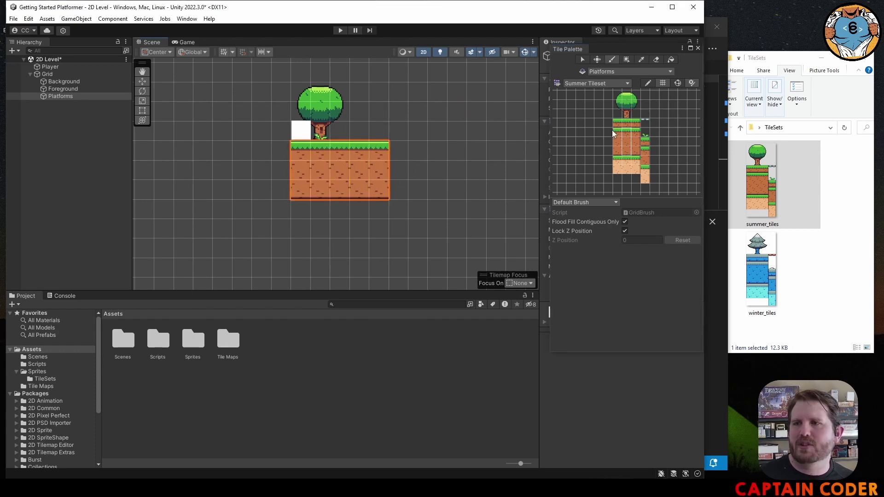
mouse_move(612, 130)
mouse_down()
mouse_move(617, 151)
mouse_move(636, 132)
mouse_move(636, 151)
mouse_up()
click(276, 187)
click(409, 192)
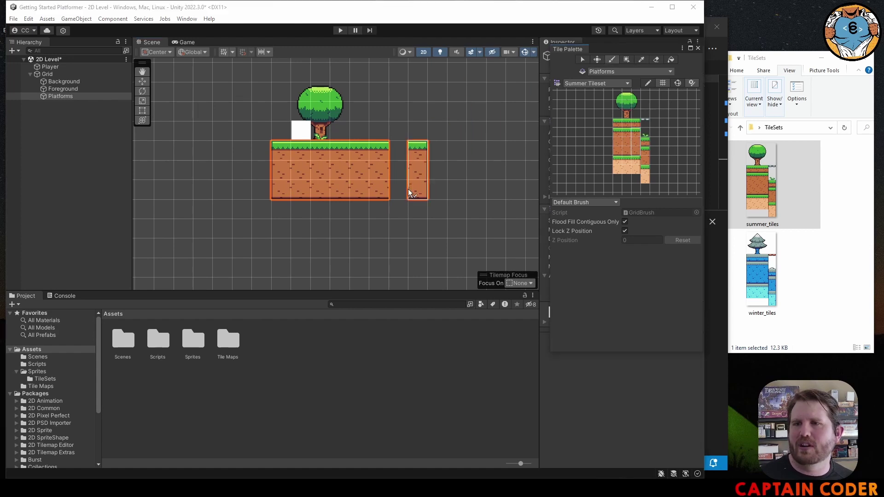
click(406, 190)
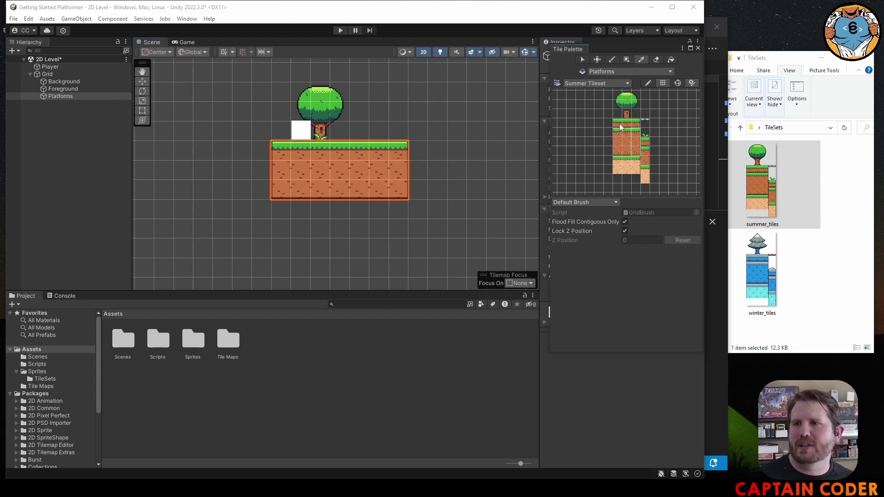
drag(619, 124, 639, 125)
click(481, 117)
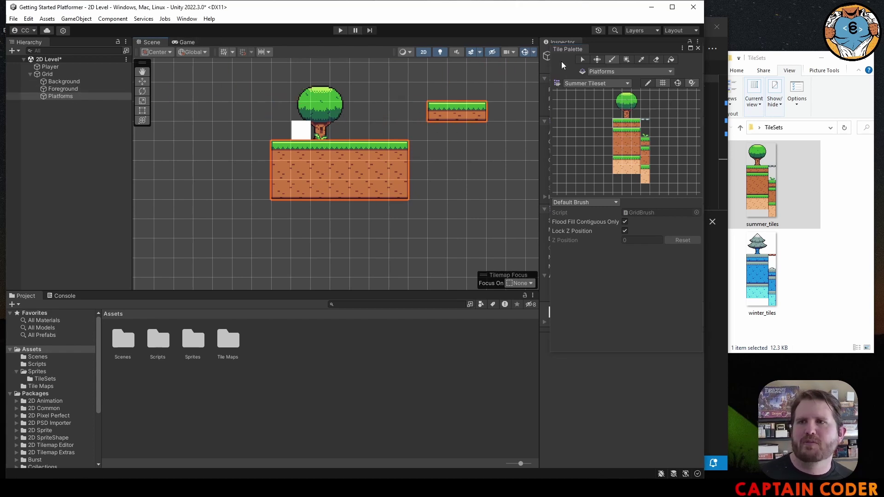
Assign the Platforms tilemap's renderer to the Foreground sorting layer.
drag(579, 47, 764, 40)
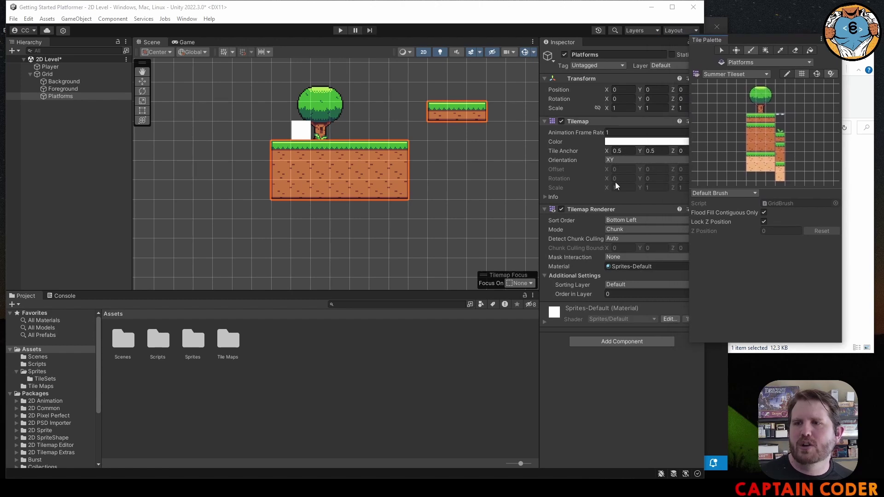
click(618, 284)
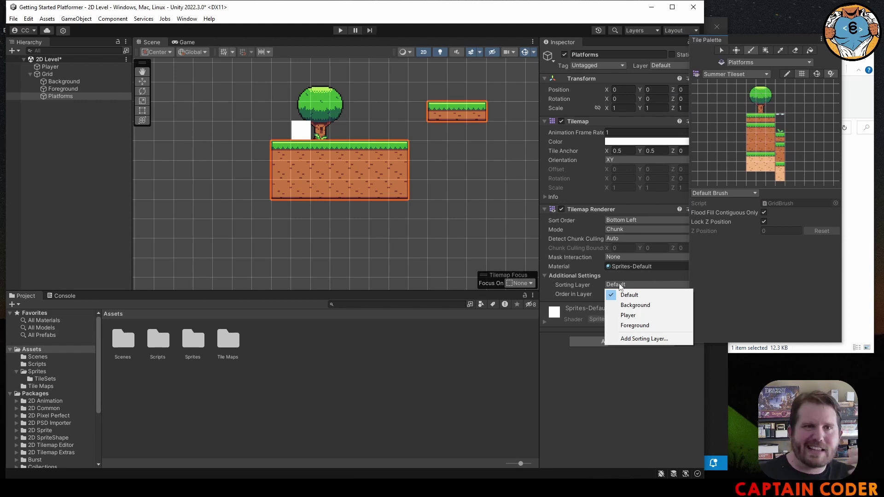
click(634, 328)
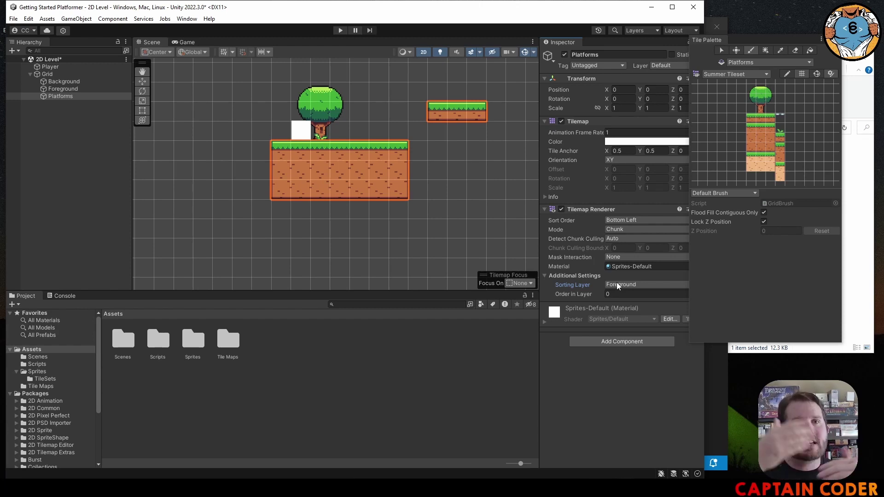
Switch to the TileSets folder in File Explorer, move its window over the Unity editor and select the winter_tiles image.
key(alt+Tab)
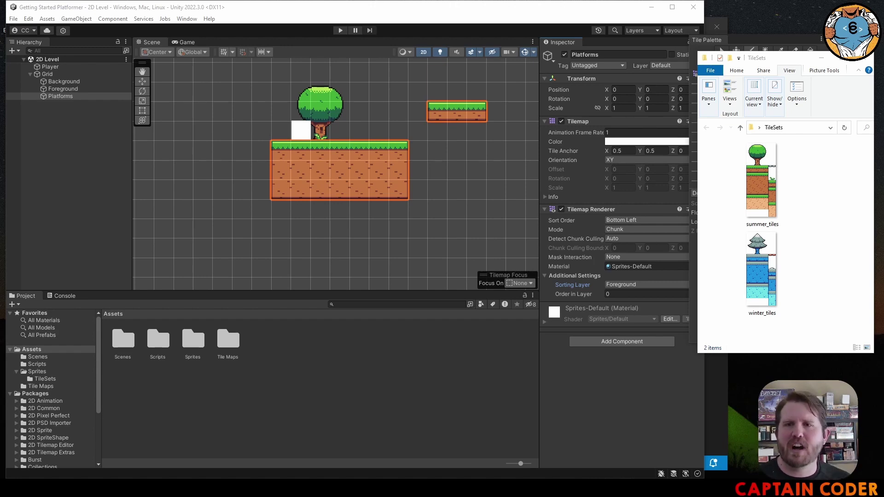
click(759, 59)
drag(760, 61, 662, 41)
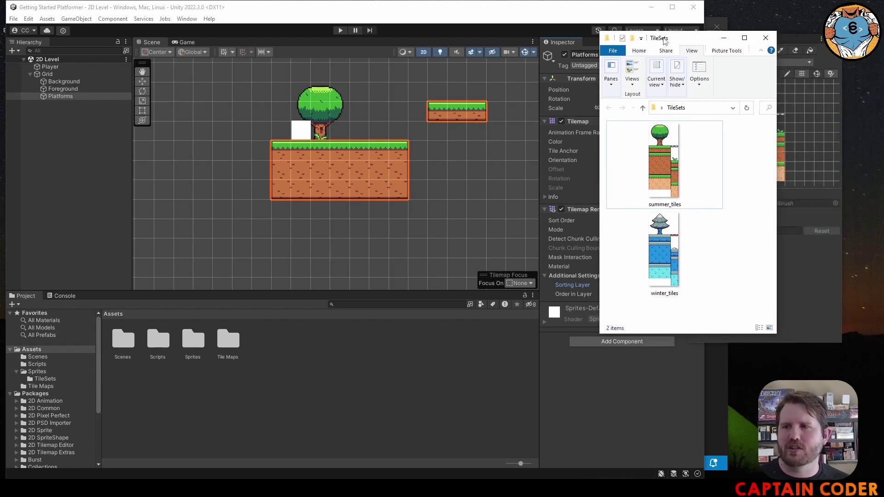
click(664, 271)
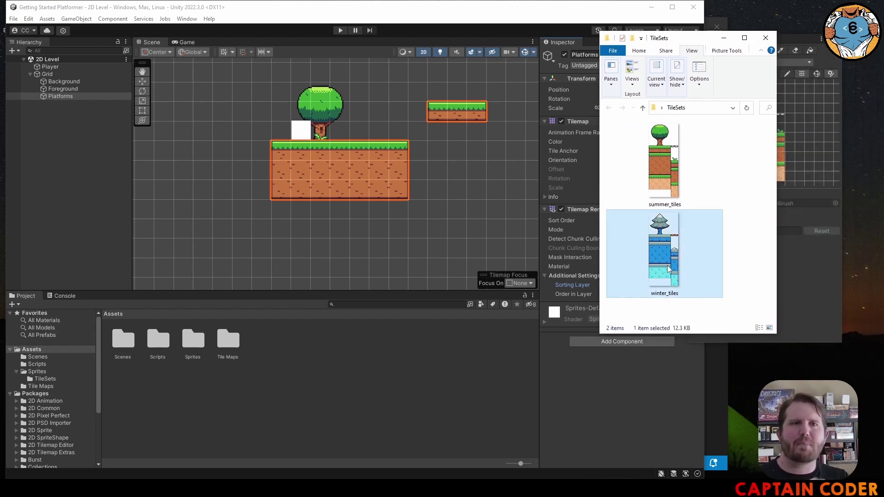